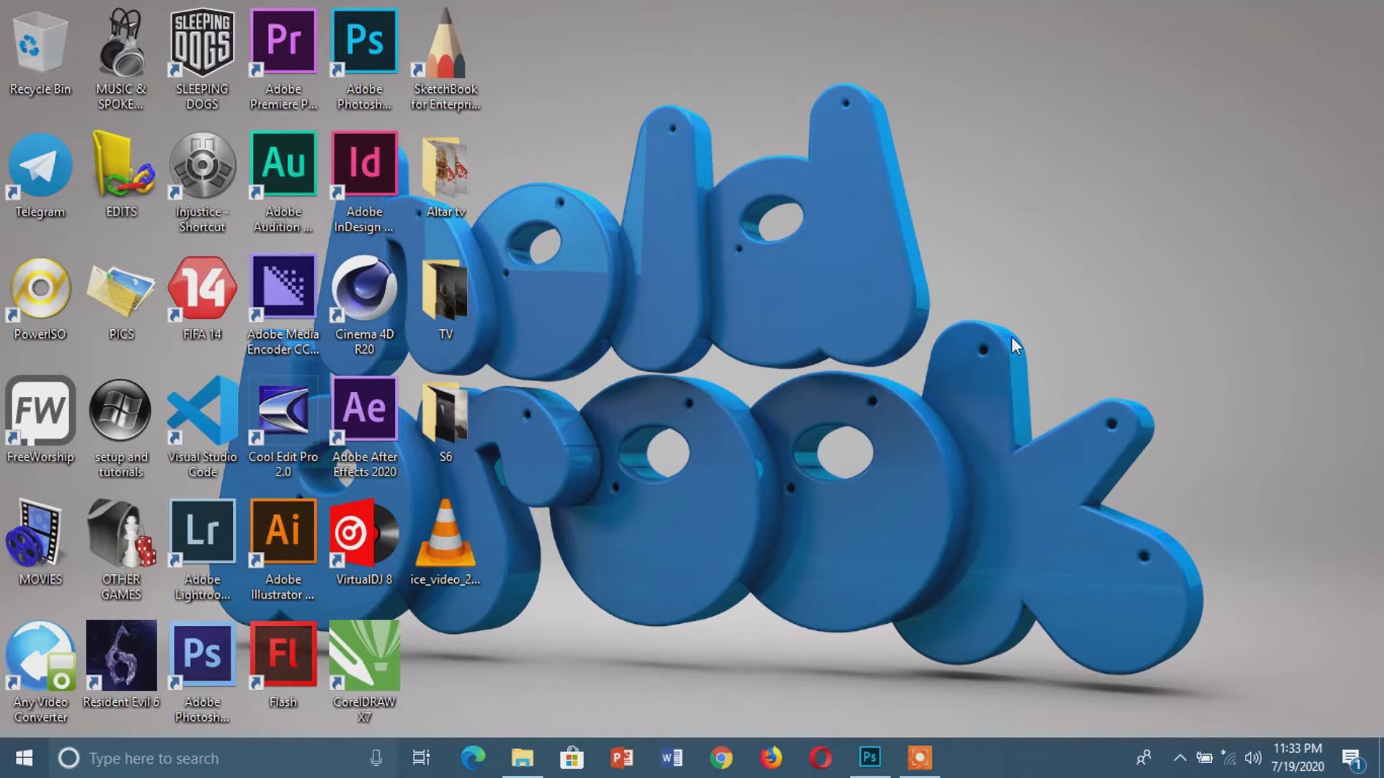
Step: Switch to Photoshop and create a 1920 x 1920 pixel RGB document with a white background
left_click(875, 772)
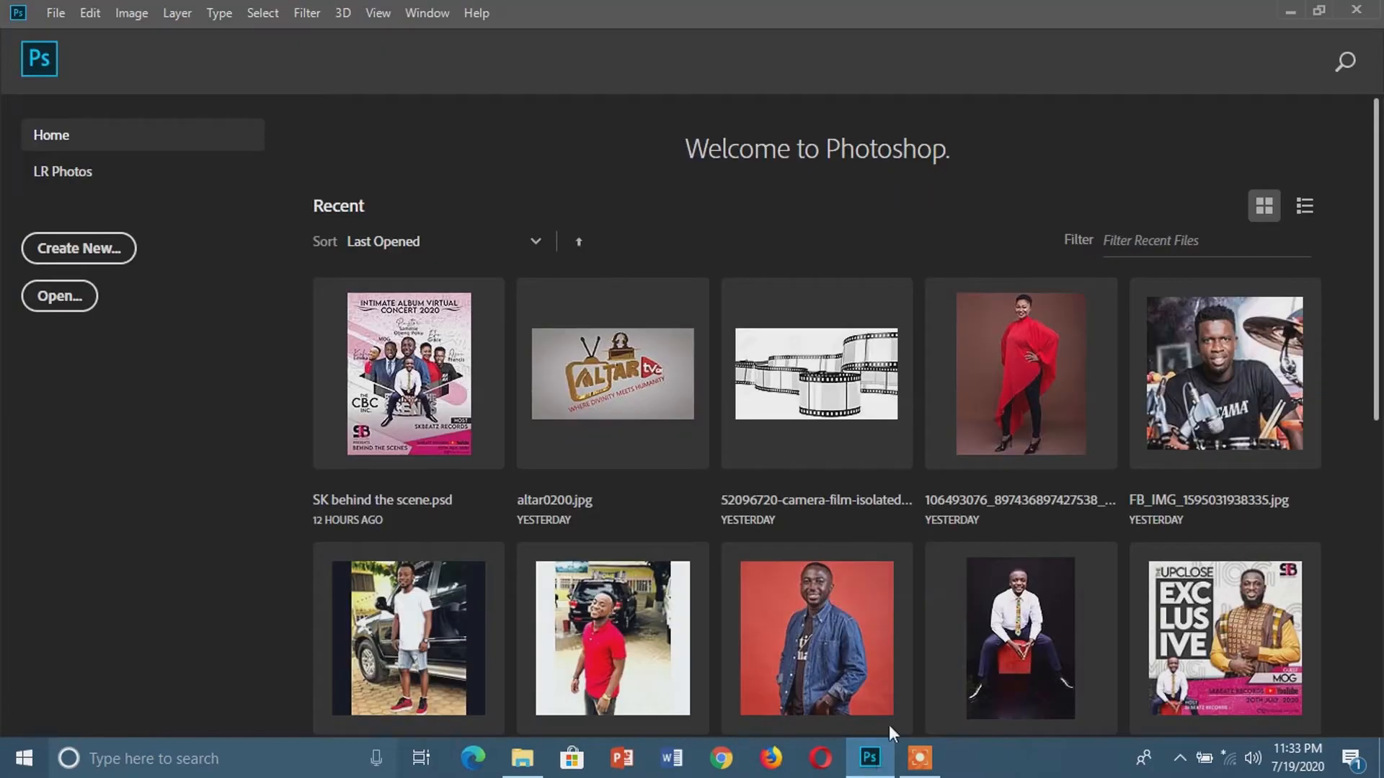
left_click(63, 11)
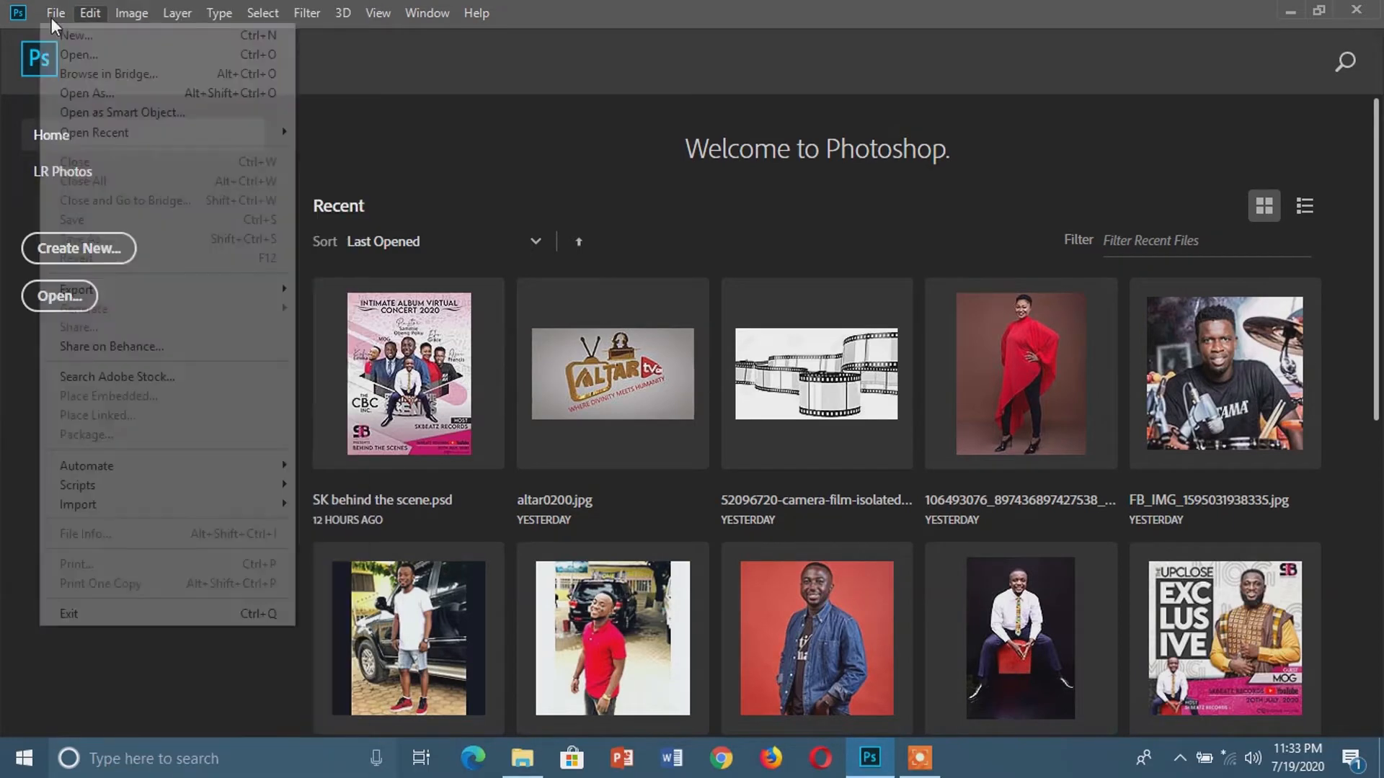
left_click(72, 34)
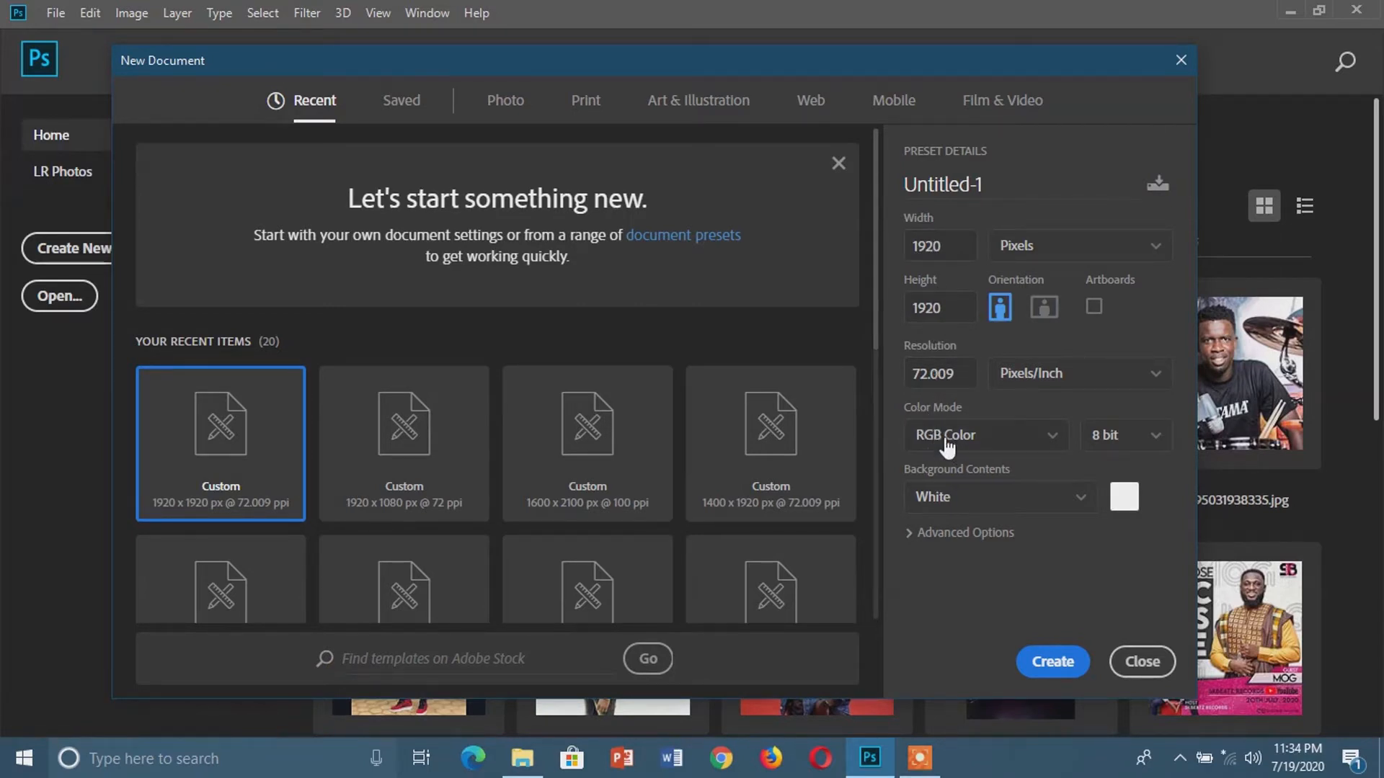
left_click(1051, 662)
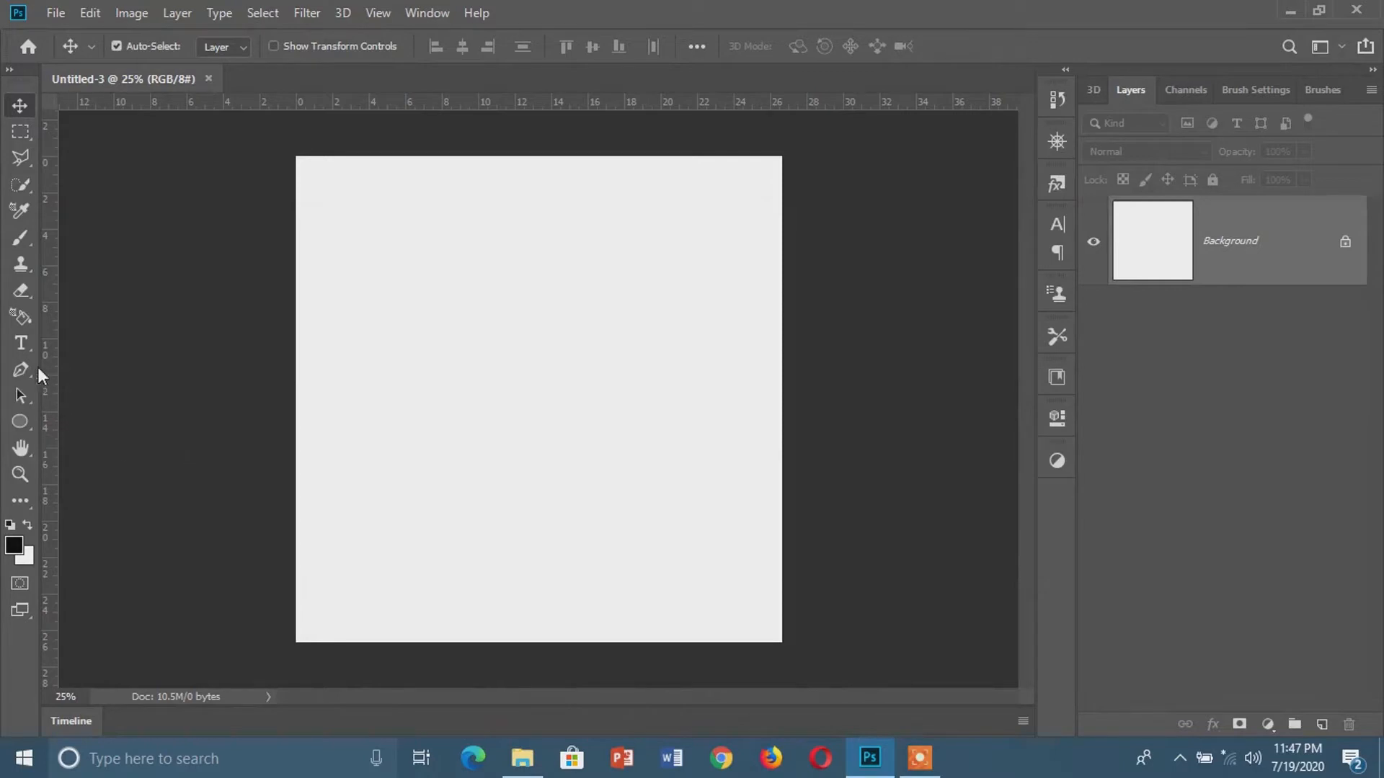
Step: Add the text "HOLDBROOK" to the canvas in black Century Gothic Bold
left_click(24, 347)
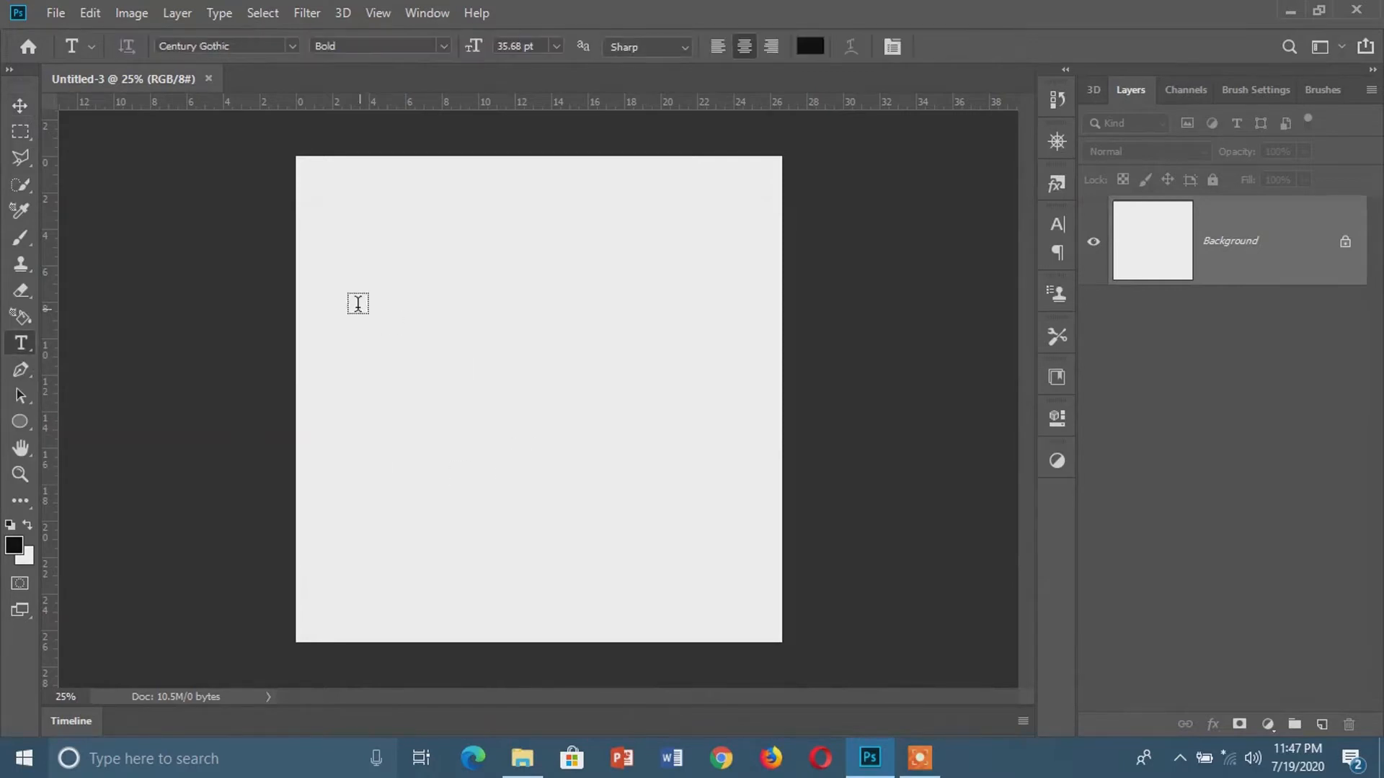
left_click(429, 384)
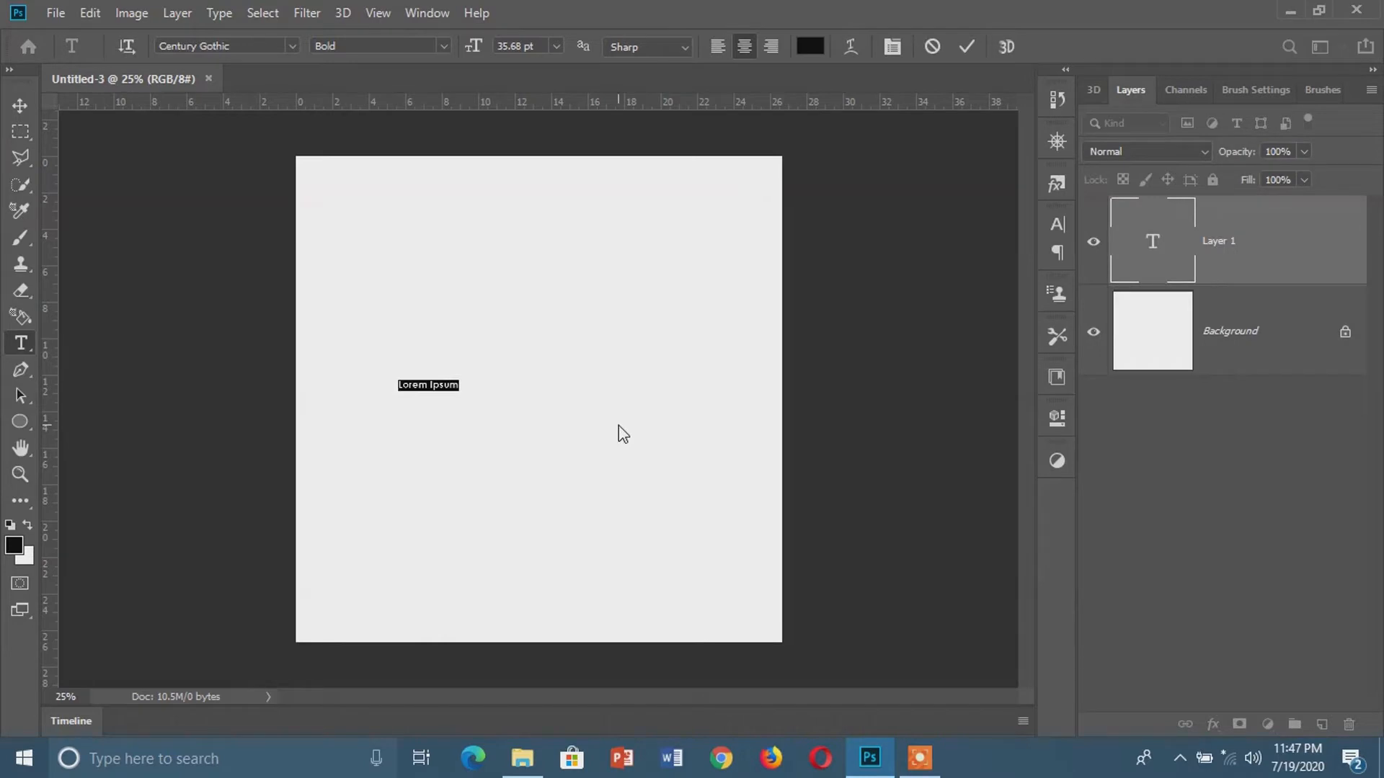
left_click(433, 386)
key("ctrl+a")
type("HOLDBROOK")
left_click(967, 46)
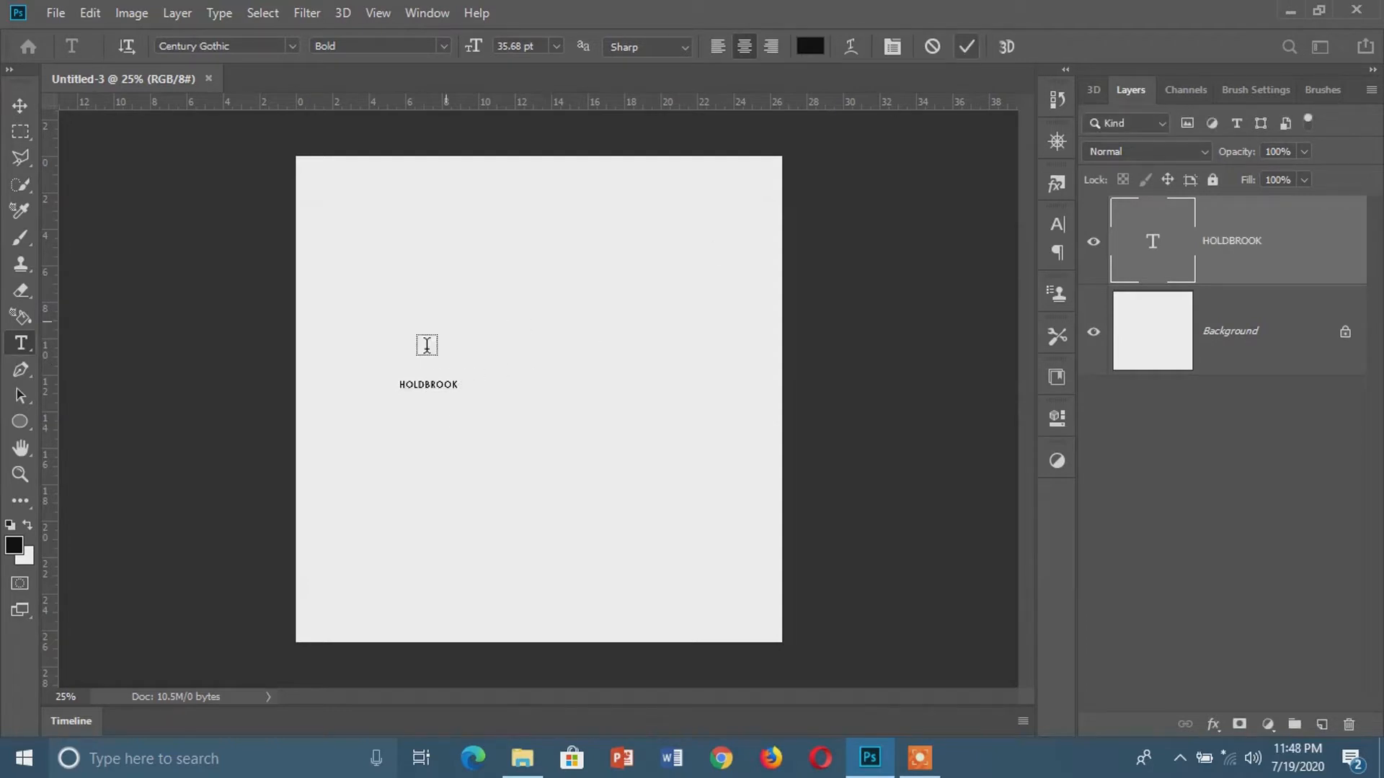
Step: Scale the HOLDBROOK text to about 733% with Free Transform and centre it on the canvas
left_click(19, 105)
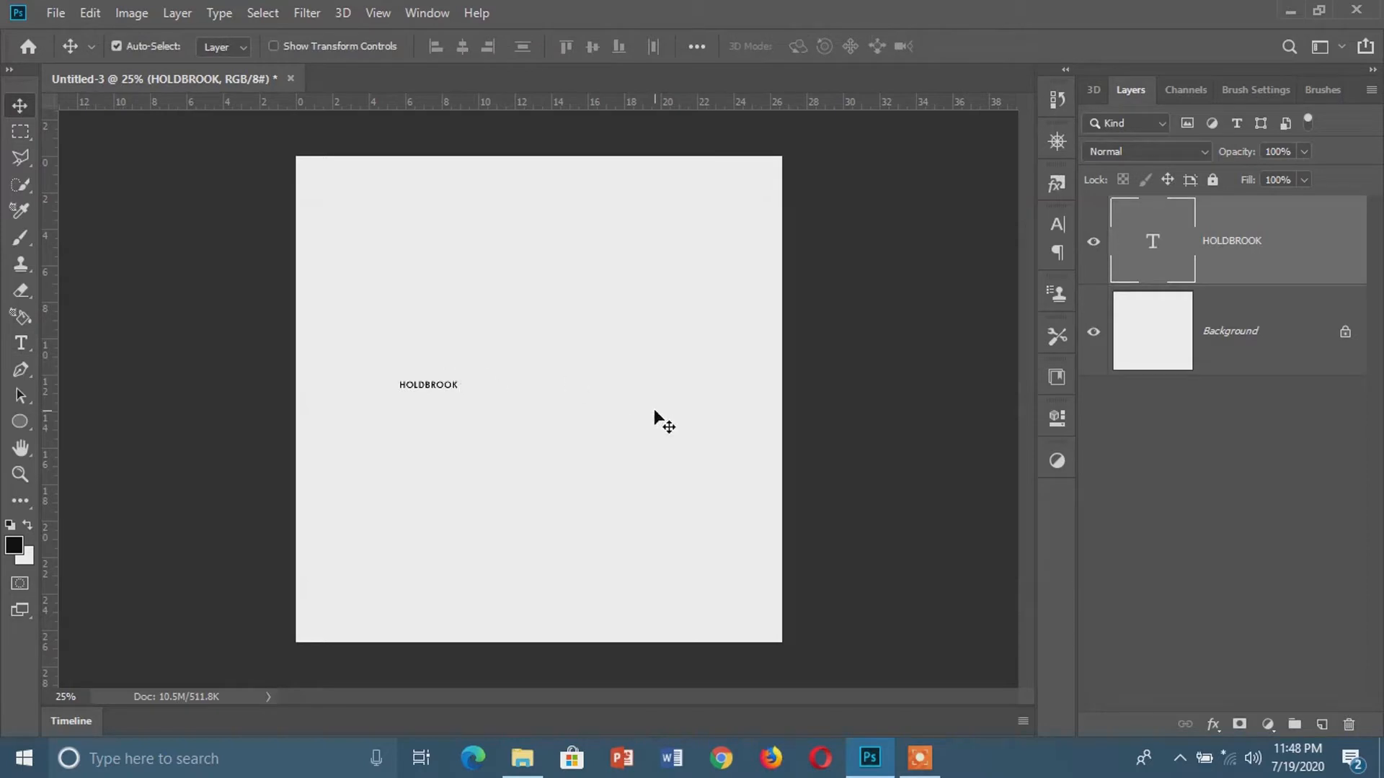
key("ctrl+t")
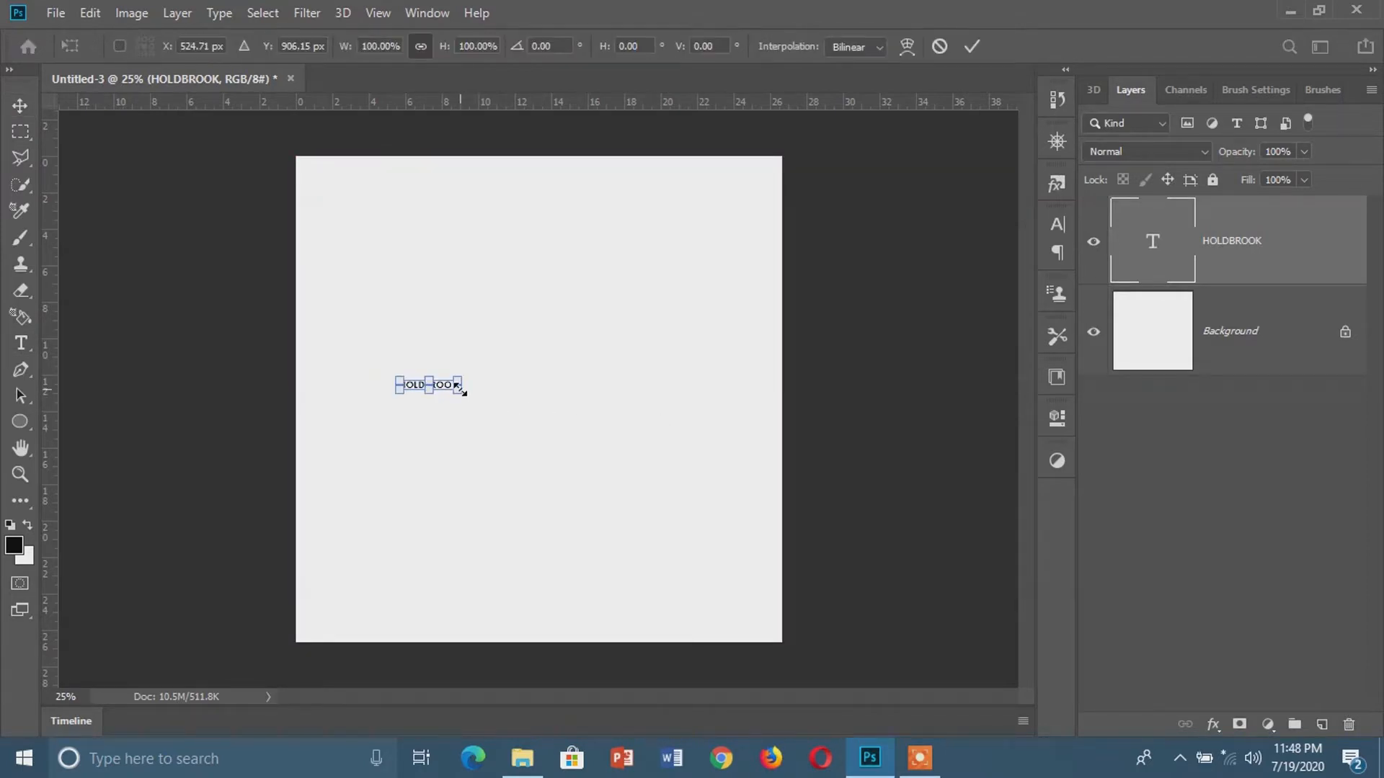
left_click_drag(461, 389, 549, 483)
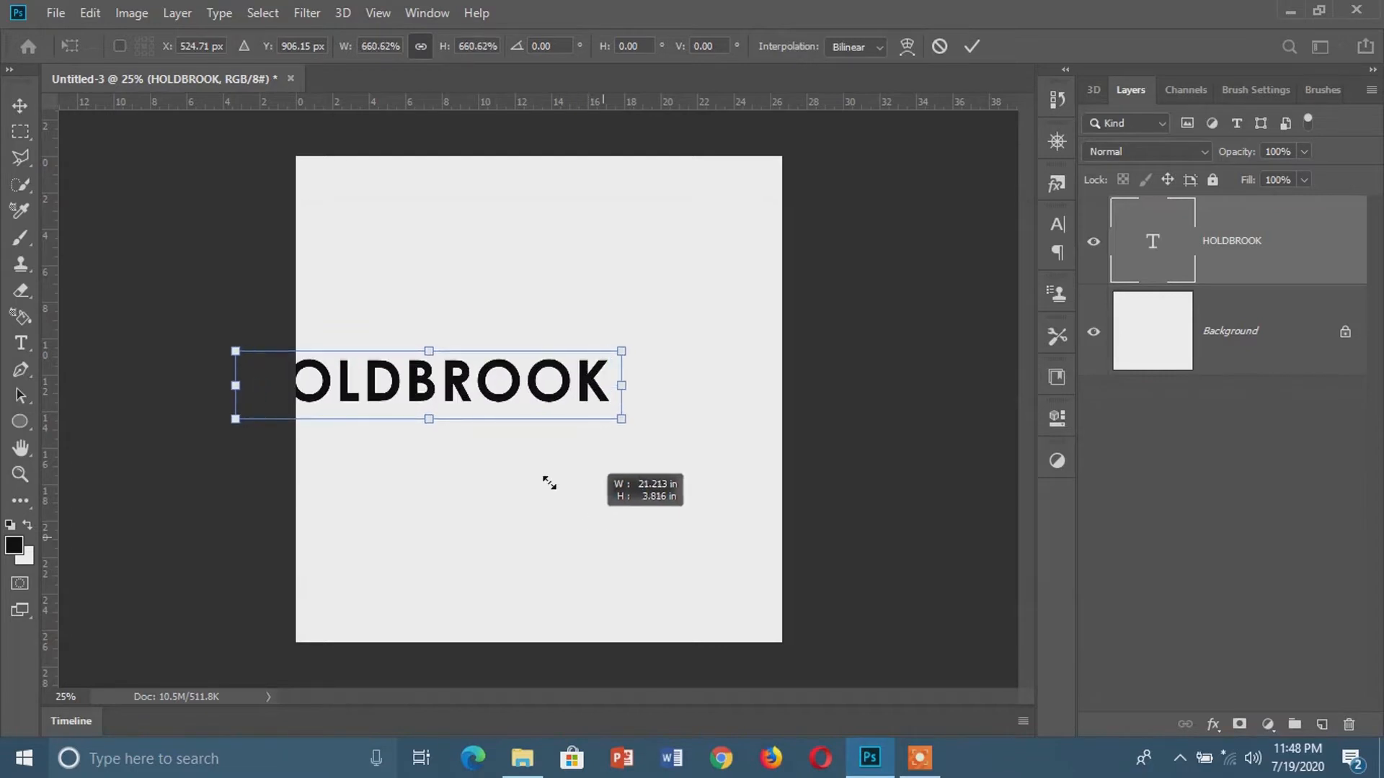
left_click_drag(462, 397, 554, 411)
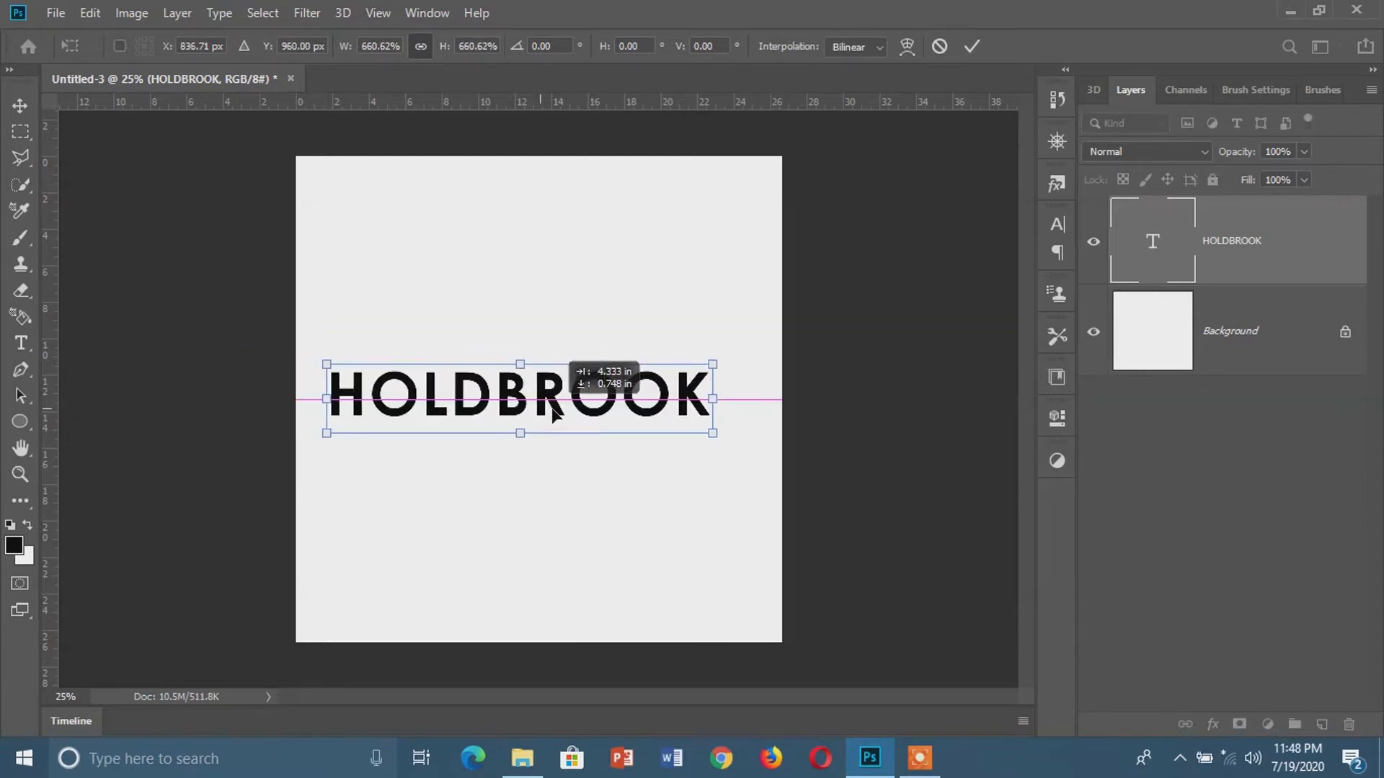
left_click_drag(712, 433, 737, 444)
left_click_drag(547, 398, 566, 402)
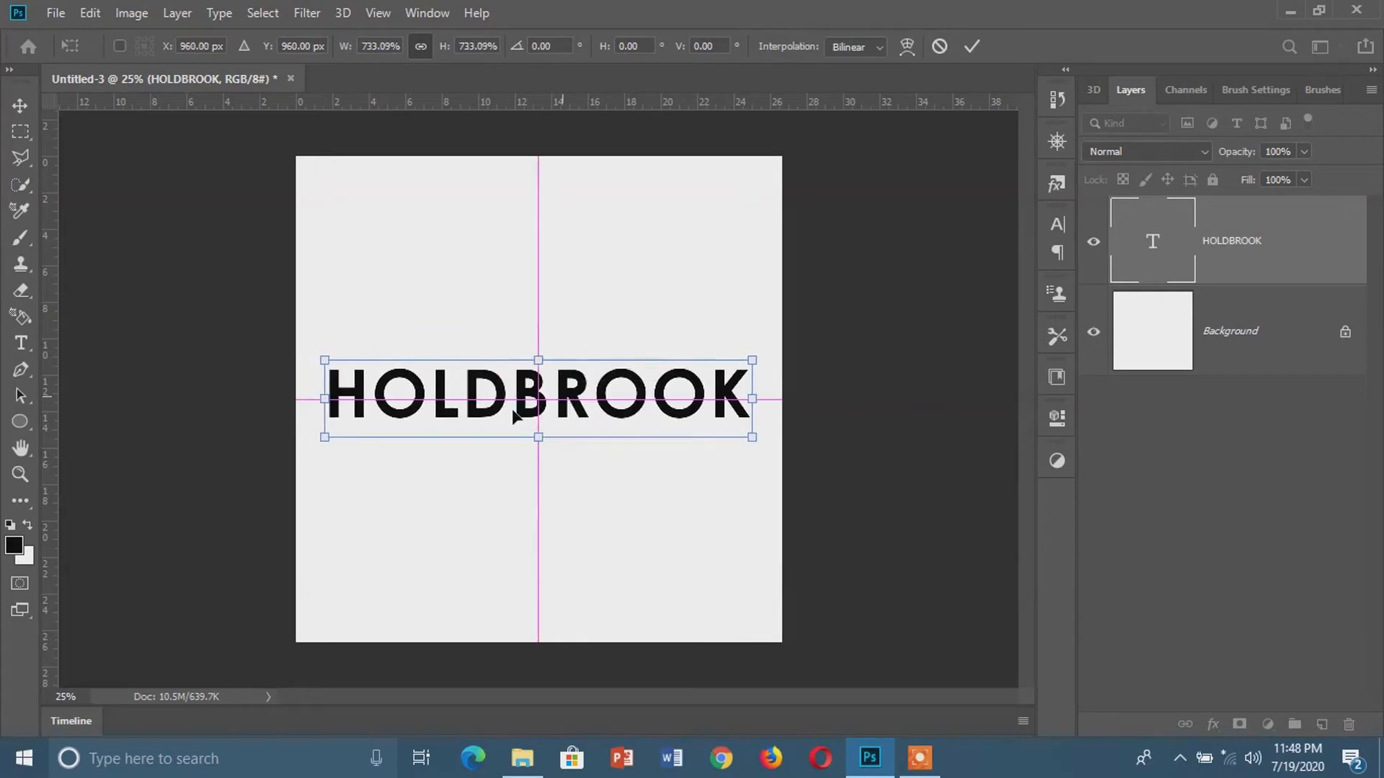
left_click(971, 48)
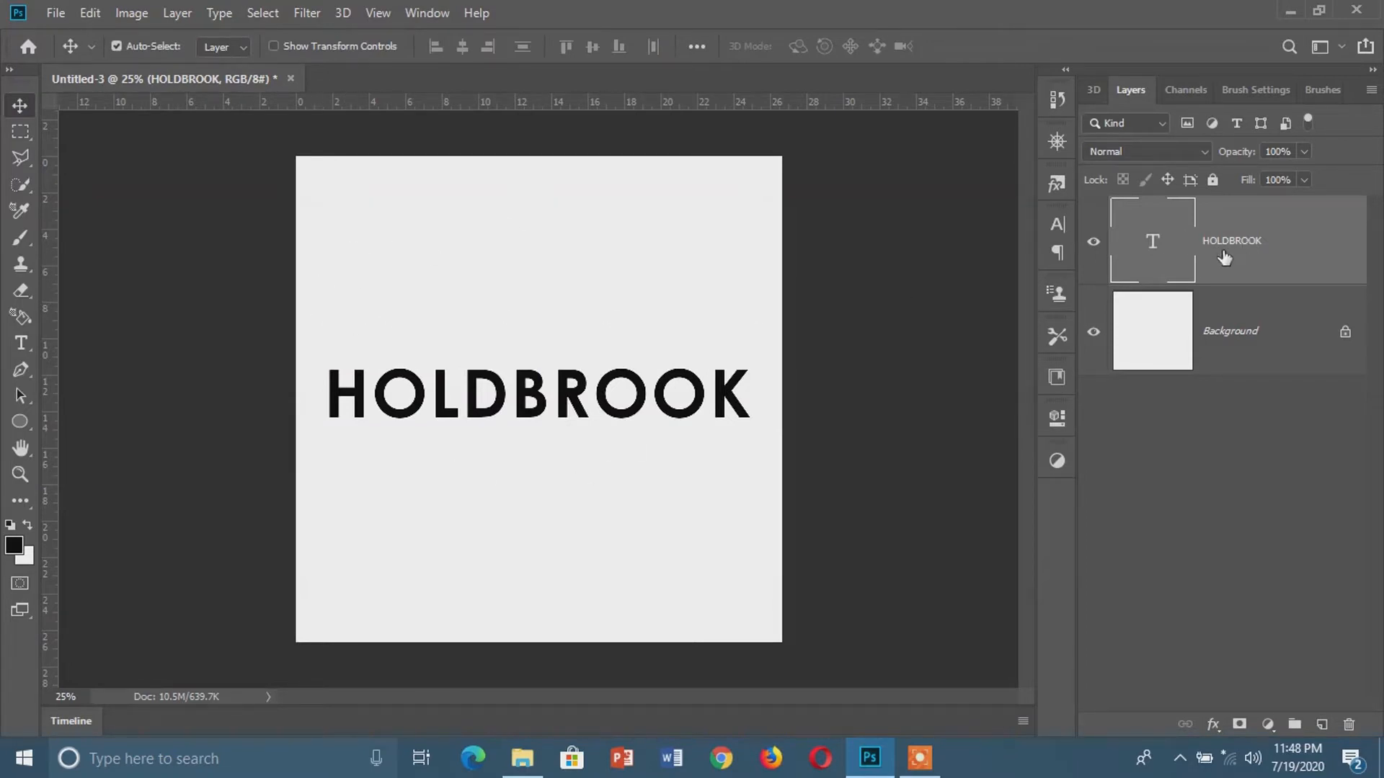
Step: Define a brush preset from the HOLDBROOK text and name it "holdbrook"
left_click(90, 13)
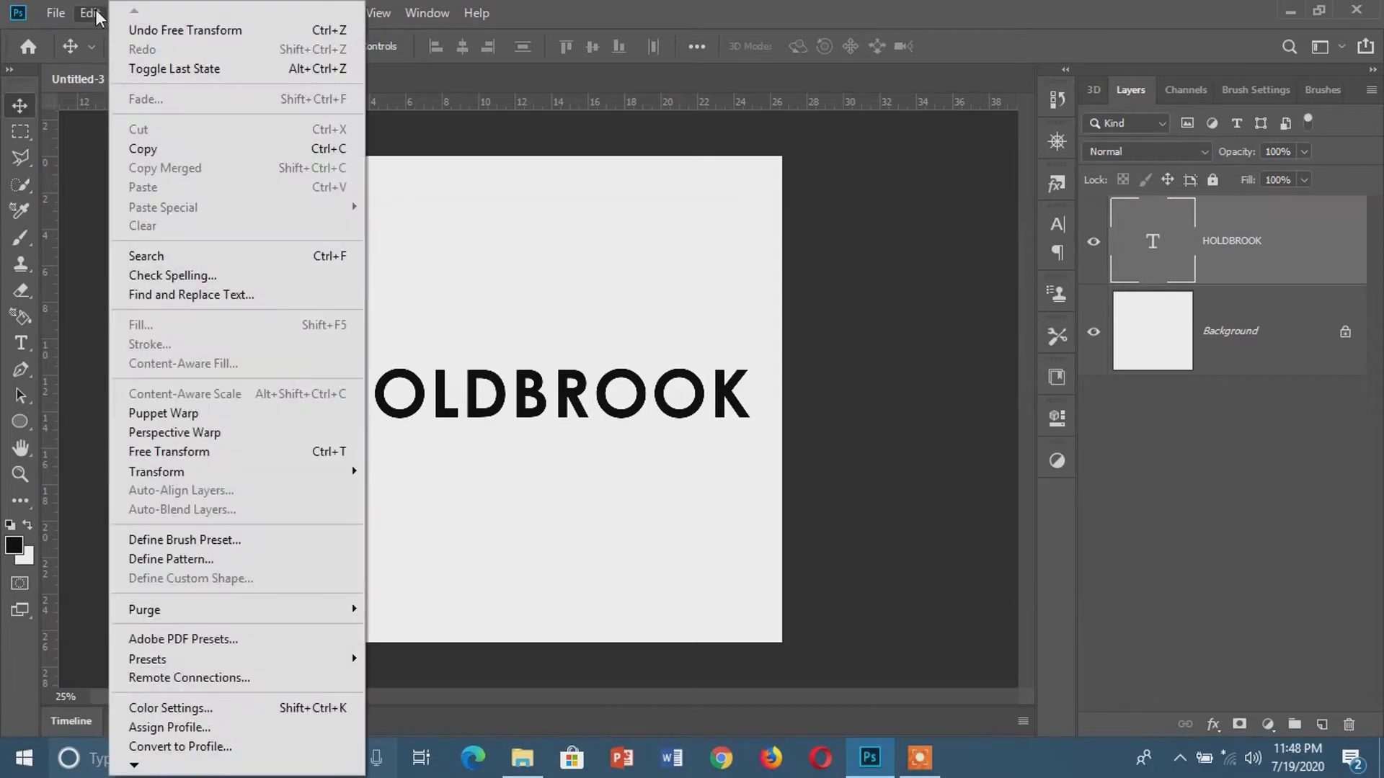
left_click(177, 540)
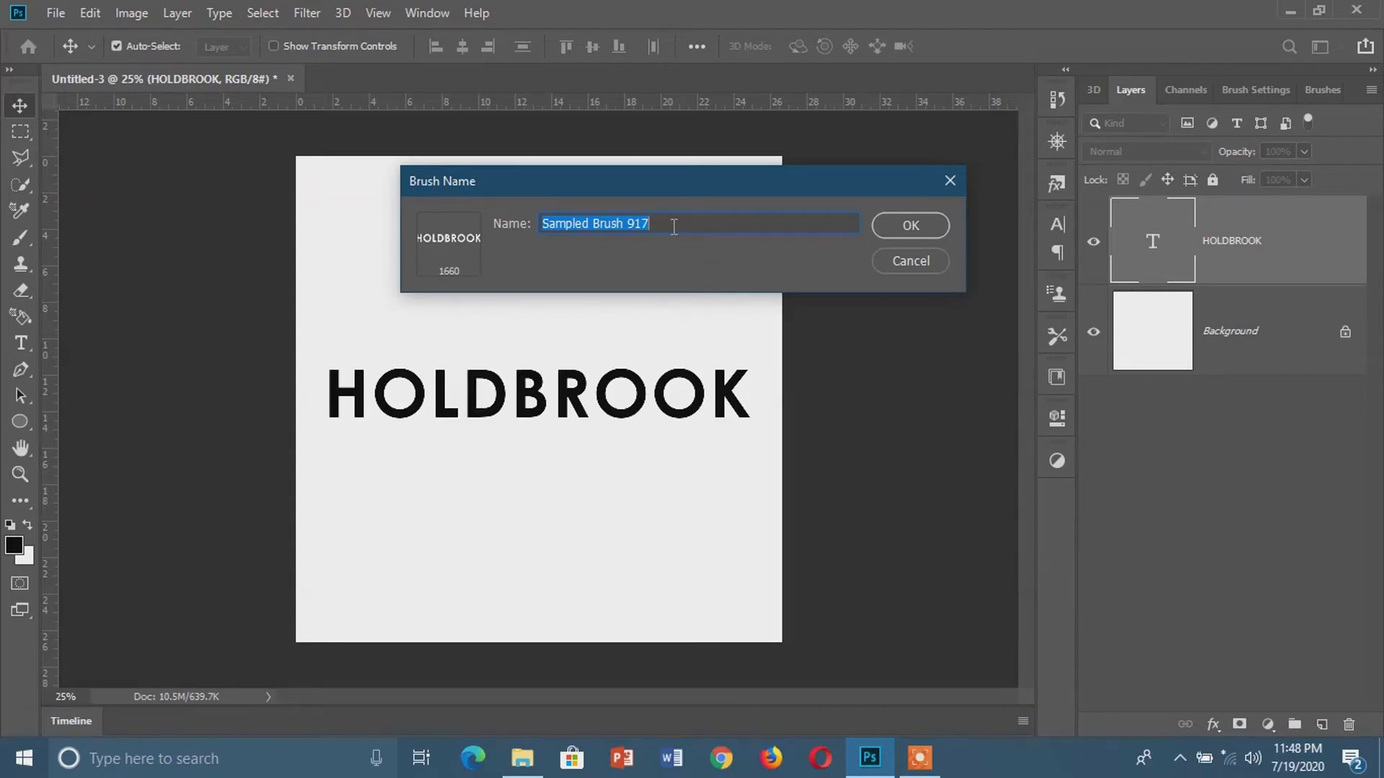
type("holdbrook")
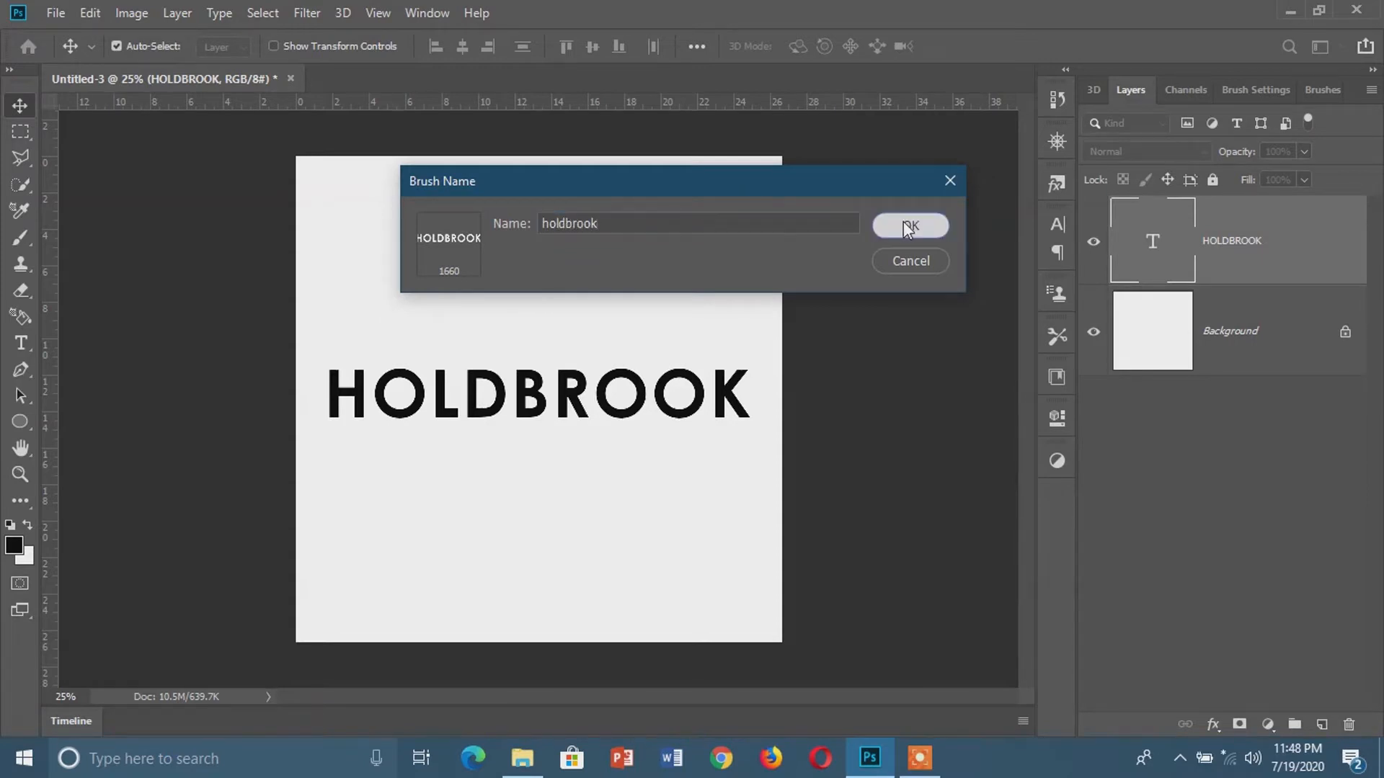
left_click(905, 225)
Step: Hide the text layer and stamp the holdbrook brush three times, one below another, on a new layer
key("b")
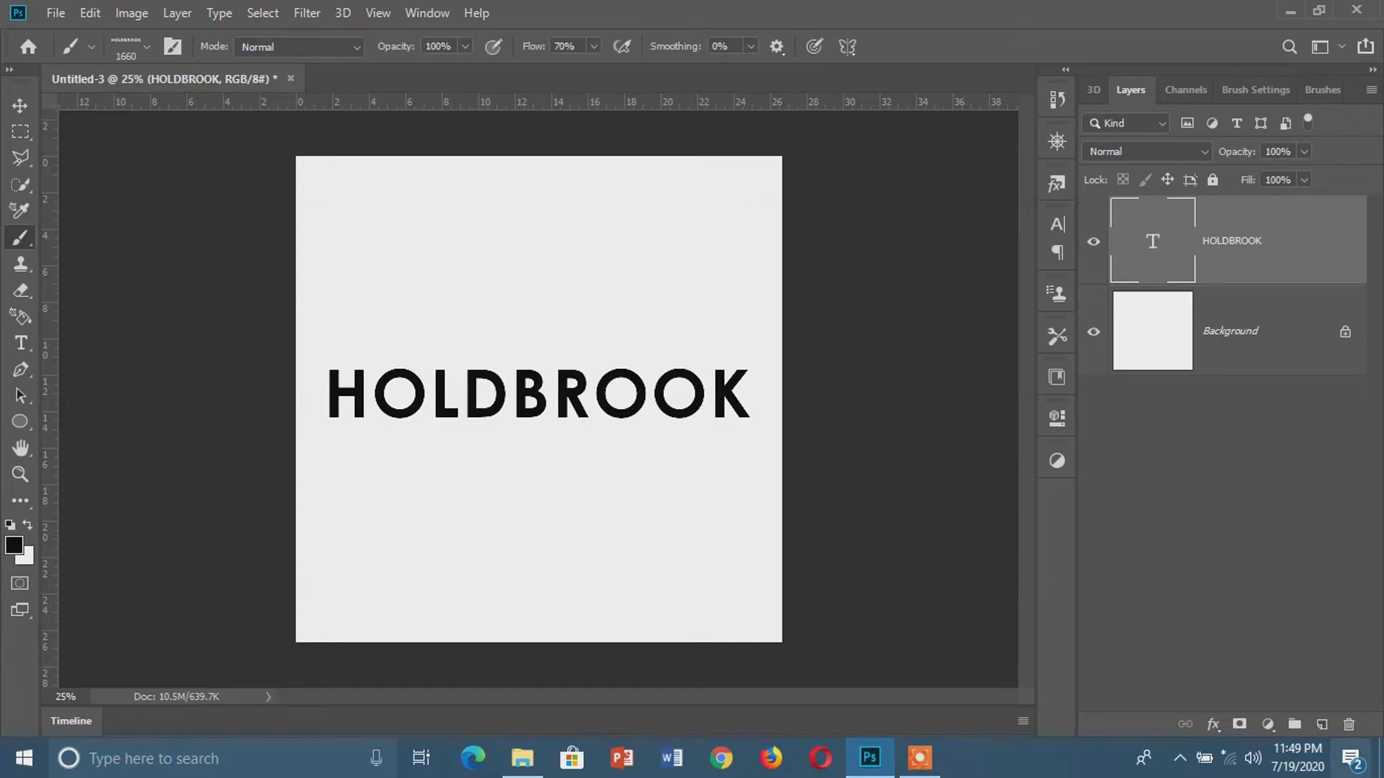
left_click(1322, 725)
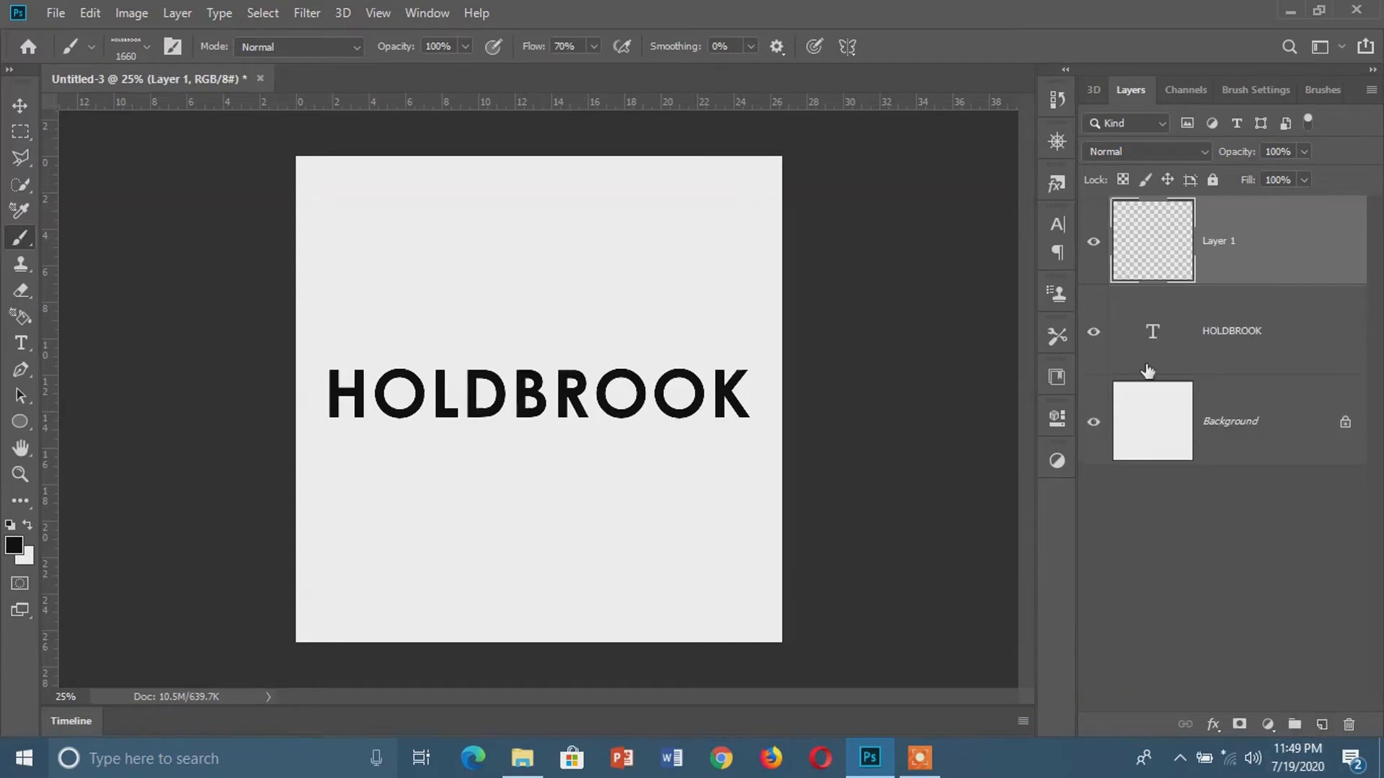
left_click(1094, 336)
left_click(344, 294)
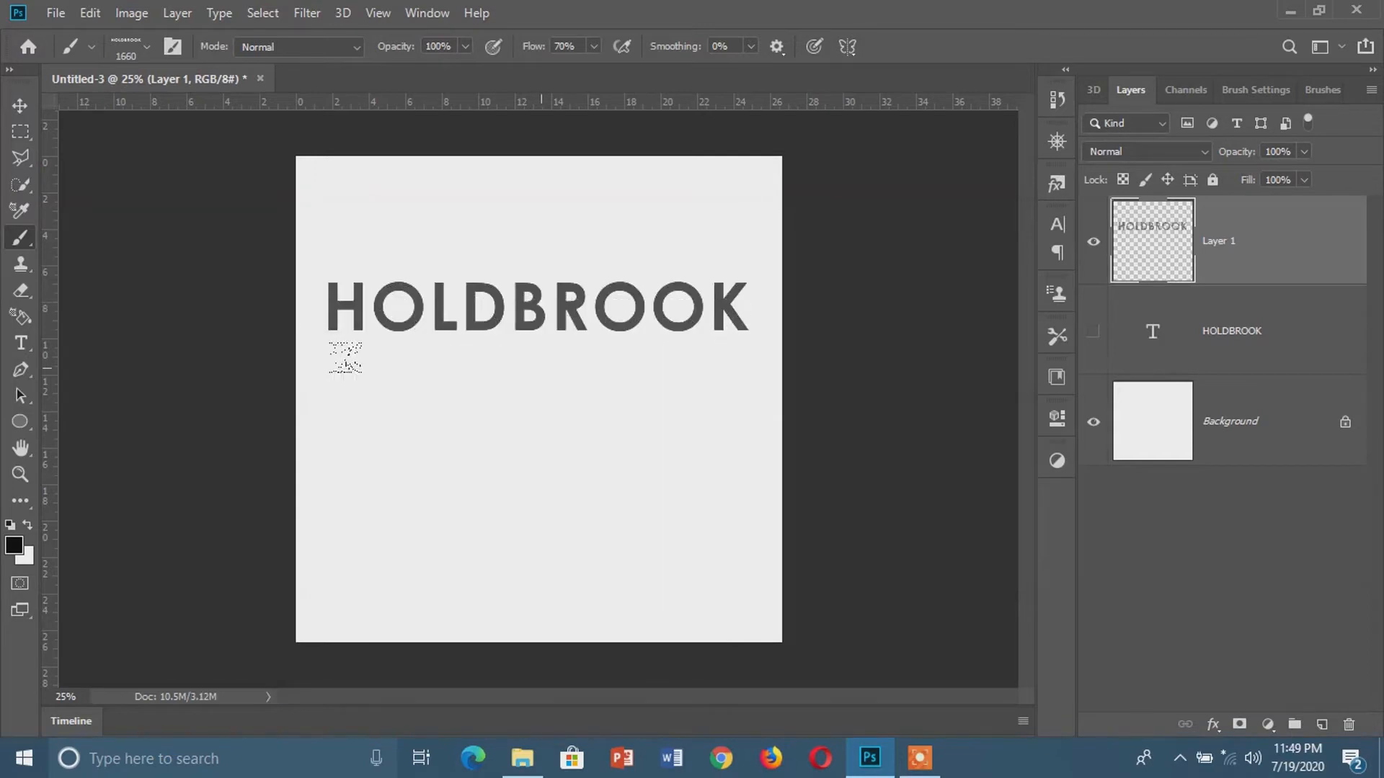
left_click(345, 356)
left_click(345, 448)
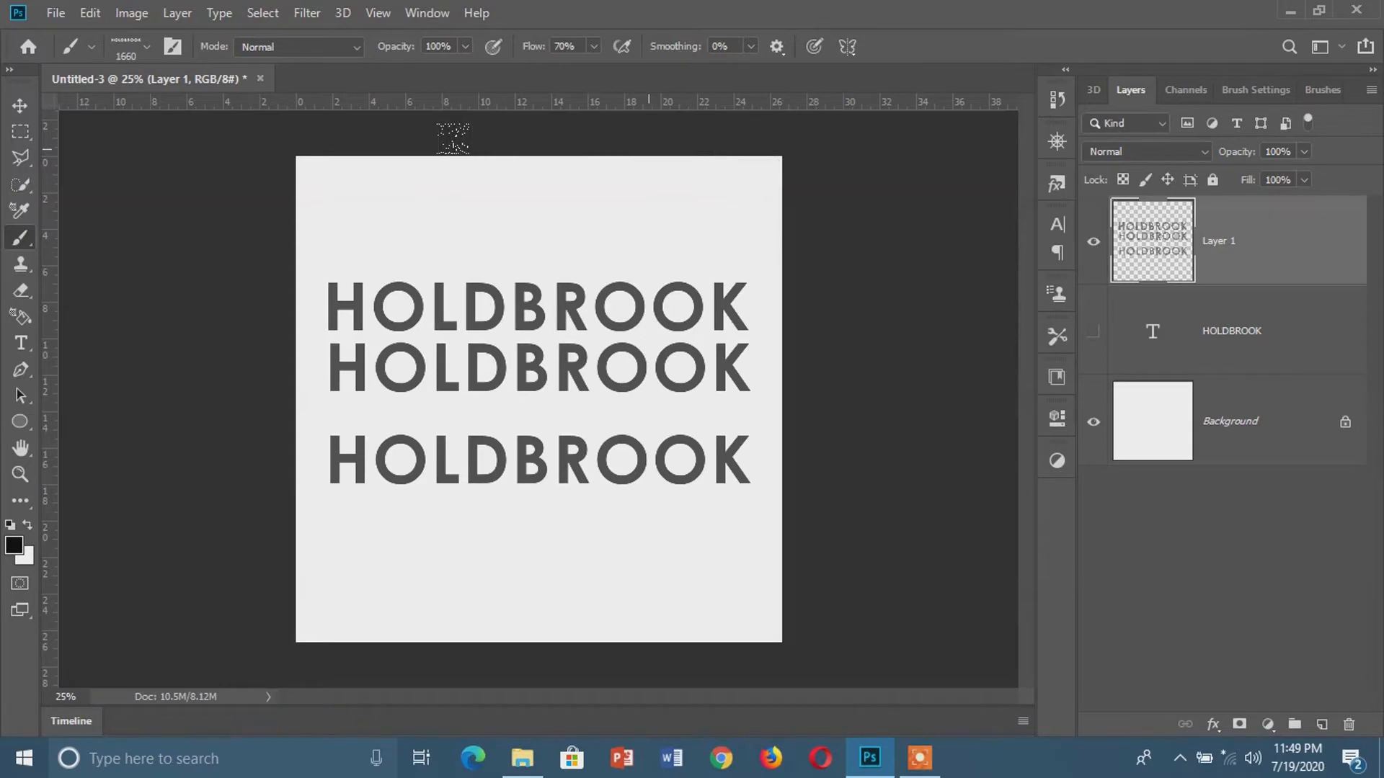
Step: Create a second document, 1920 pixels wide and 1080 pixels high, with a white background
right_click(458, 81)
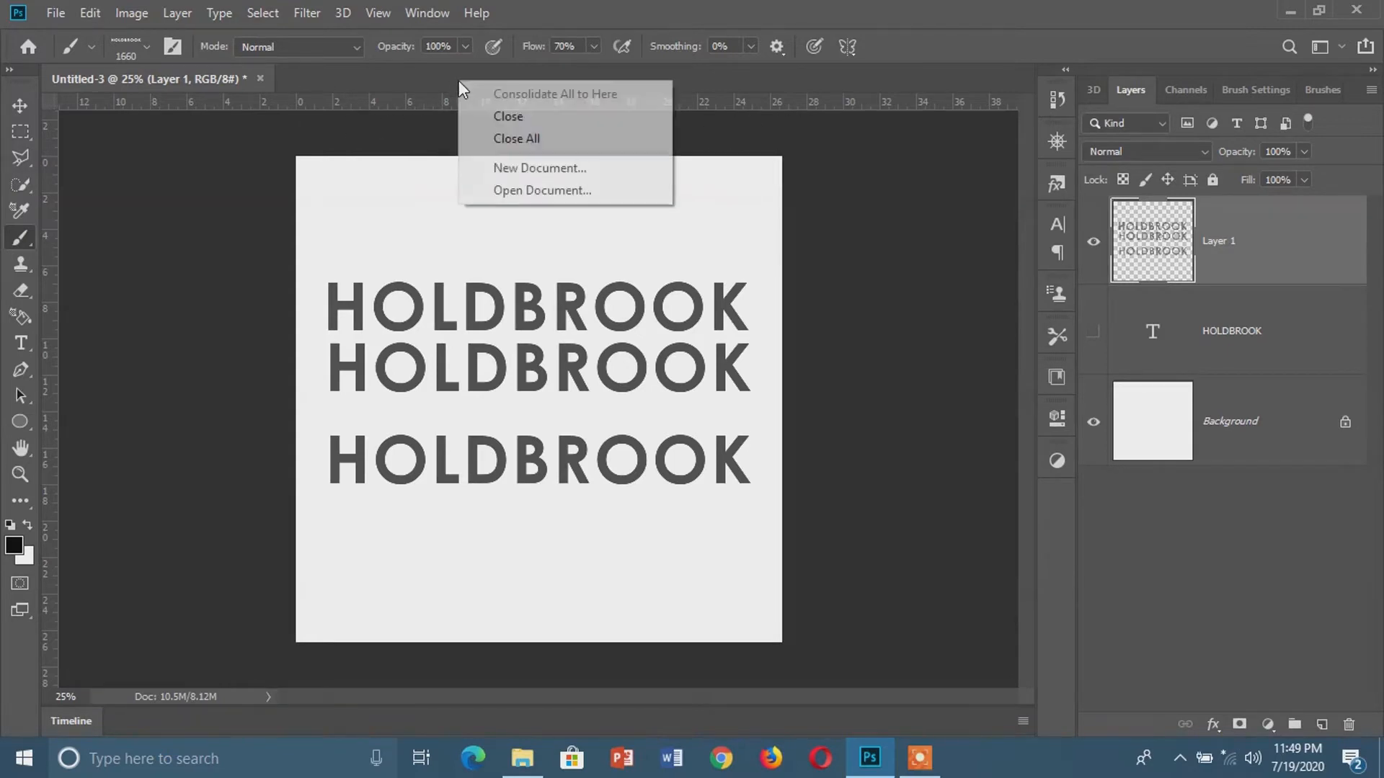
left_click(523, 170)
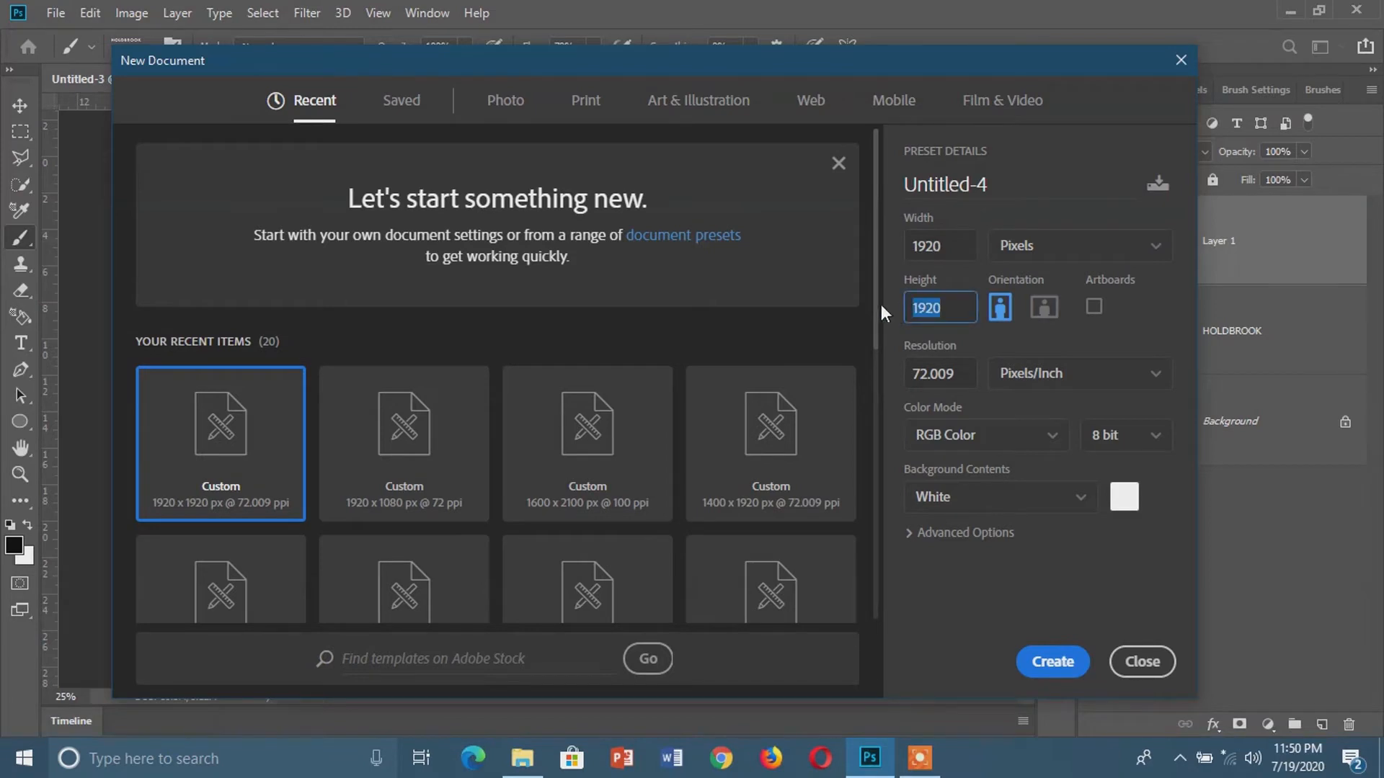
type("1080")
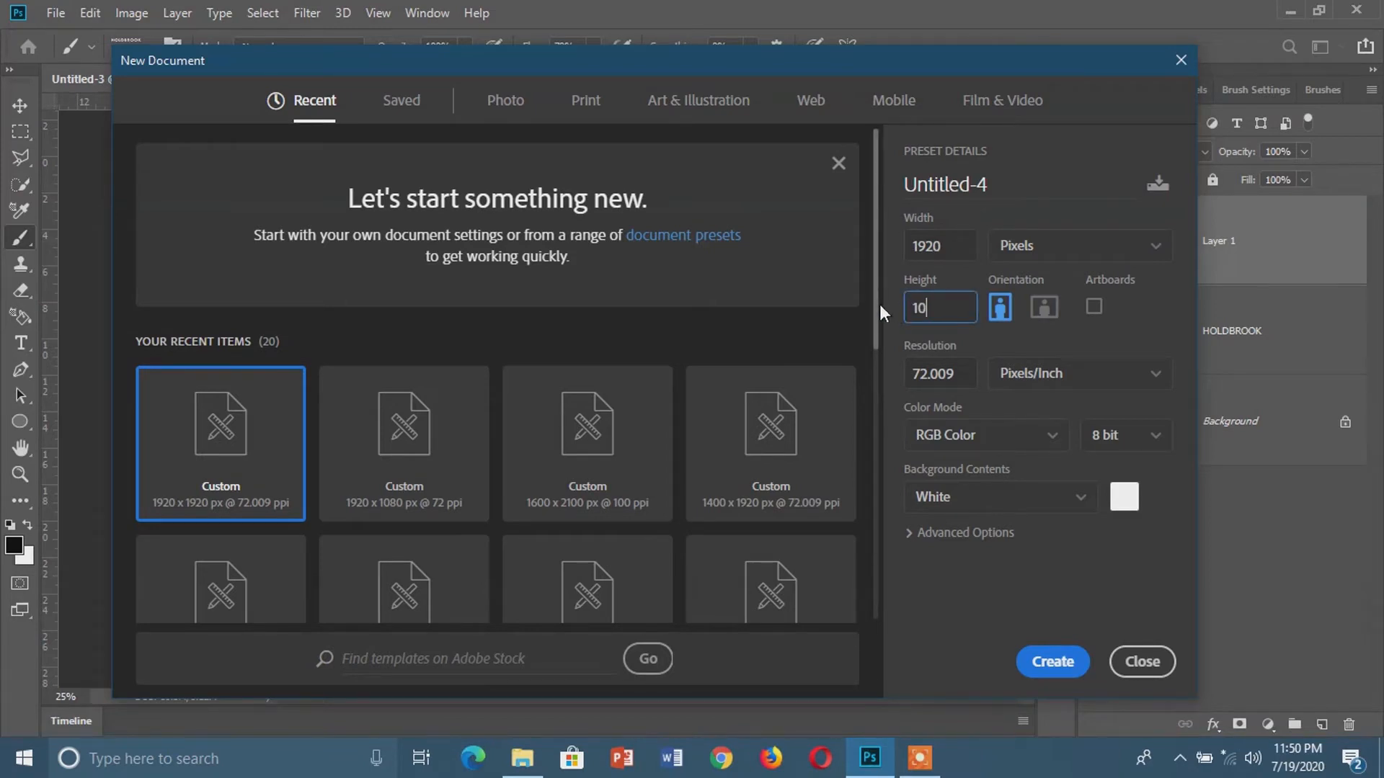
left_click(1030, 666)
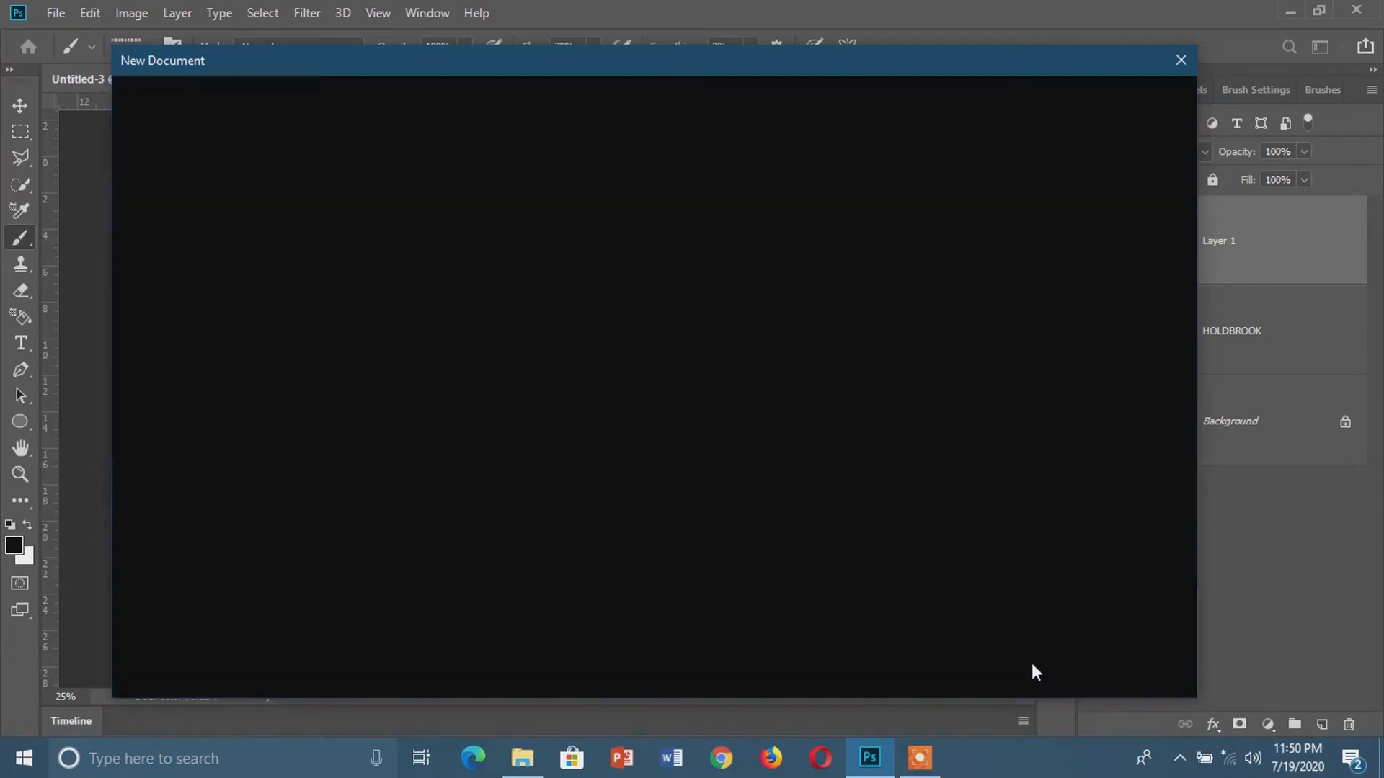
left_click_drag(876, 637, 487, 591)
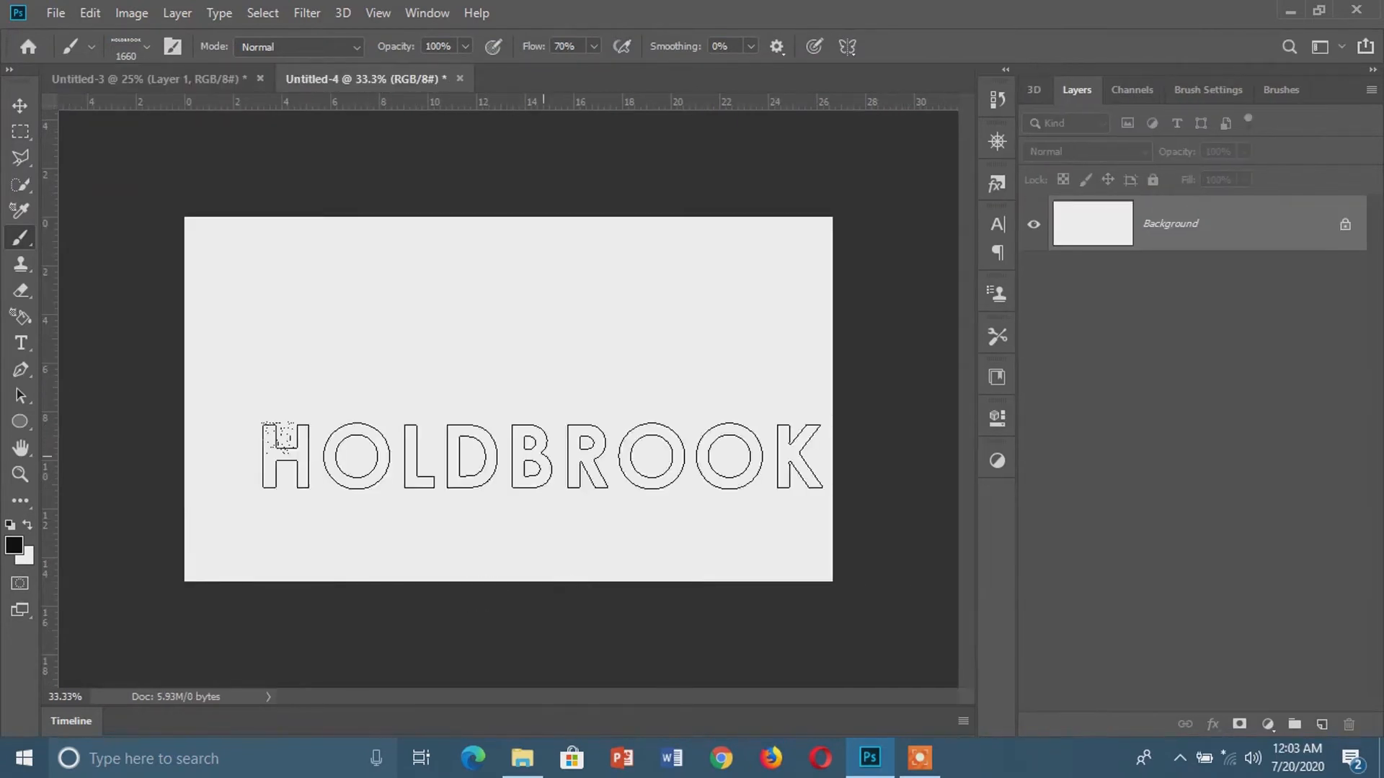
left_click_drag(273, 432, 277, 438)
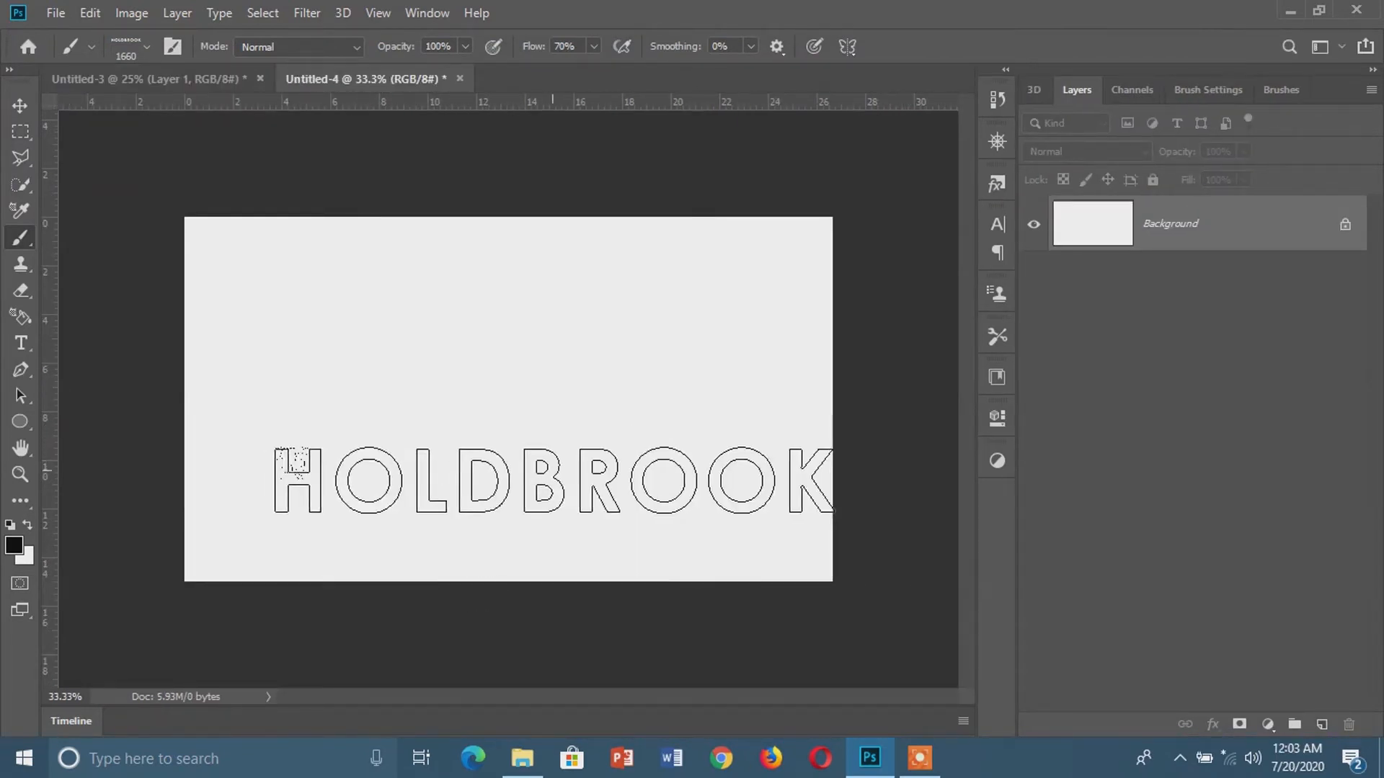
Step: Place _MG_3177.jpg from the personal pictures folder, scaled to about 162% and moved down so the face is framed in the canvas
left_click(524, 763)
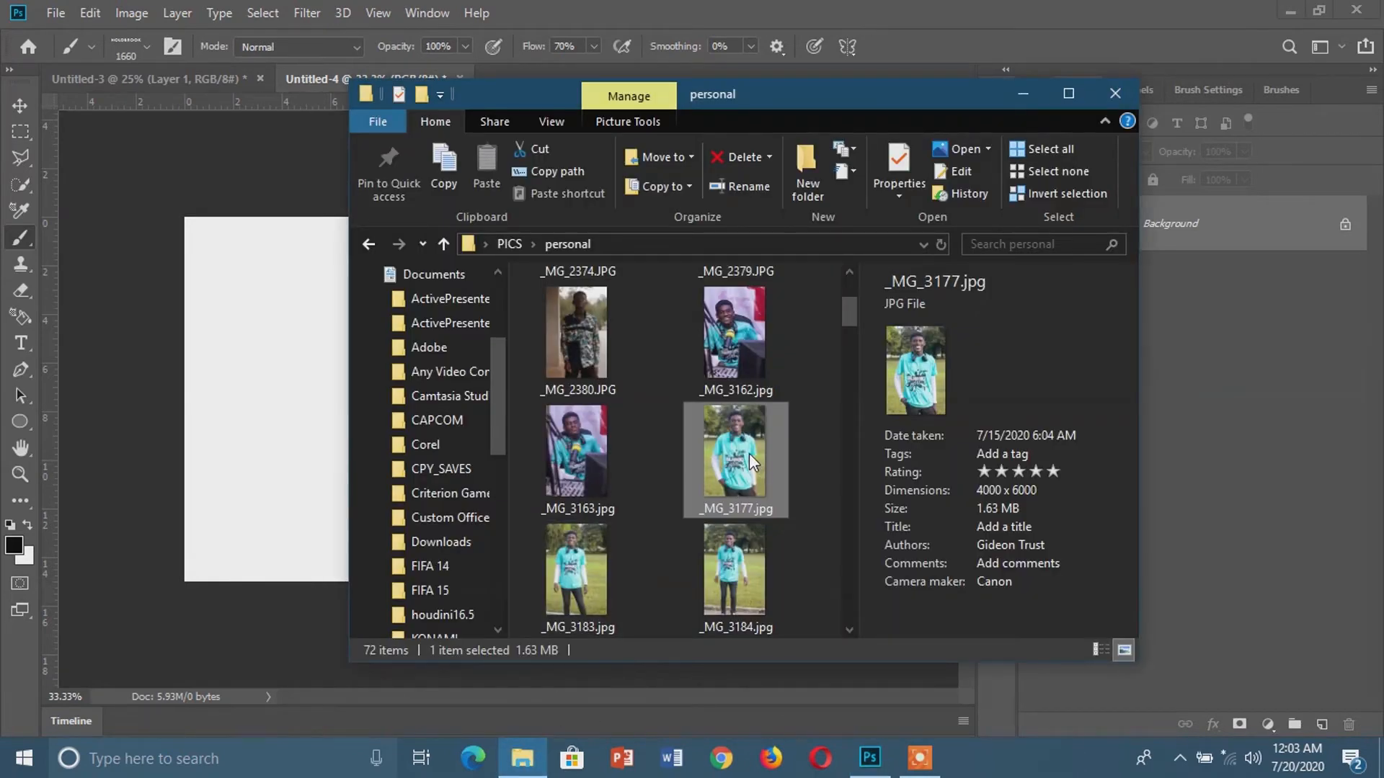
left_click_drag(750, 453, 288, 398)
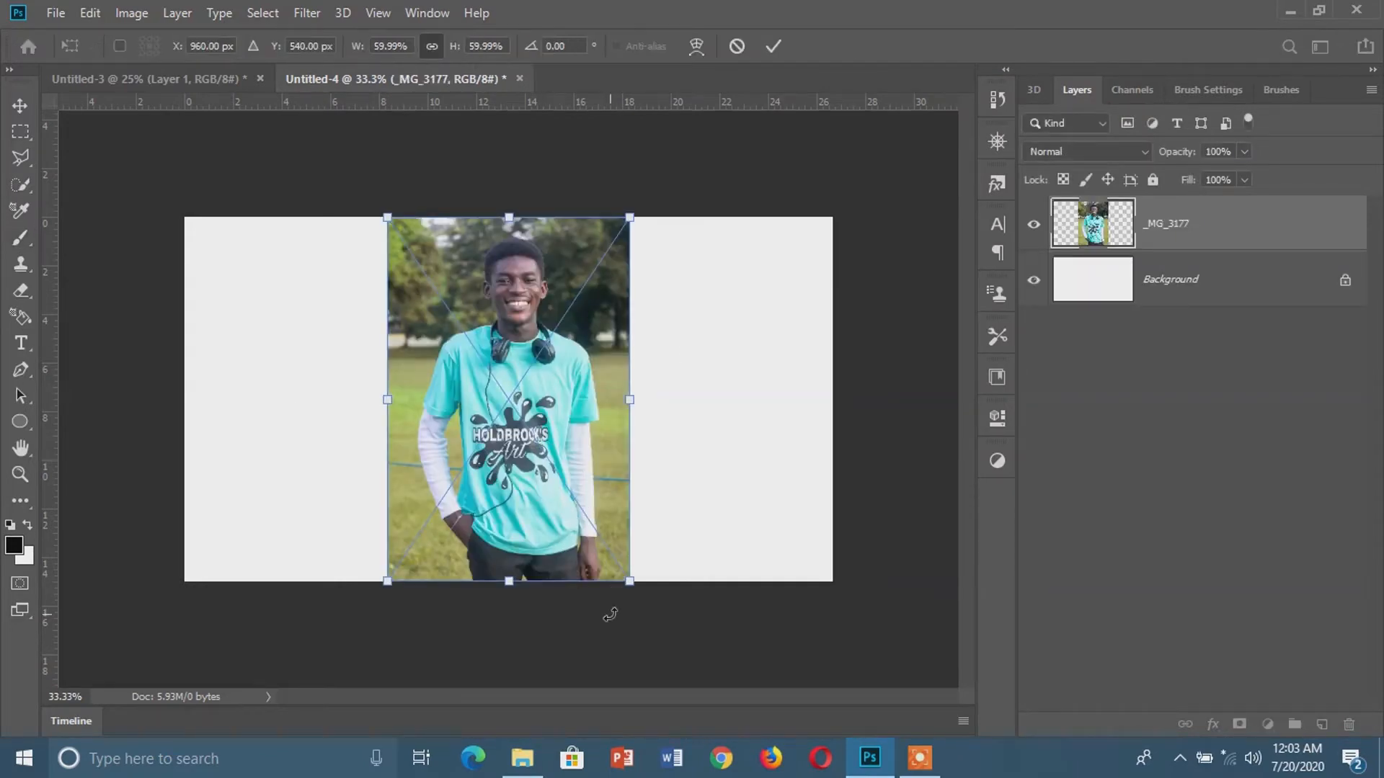
left_click_drag(629, 581, 964, 775)
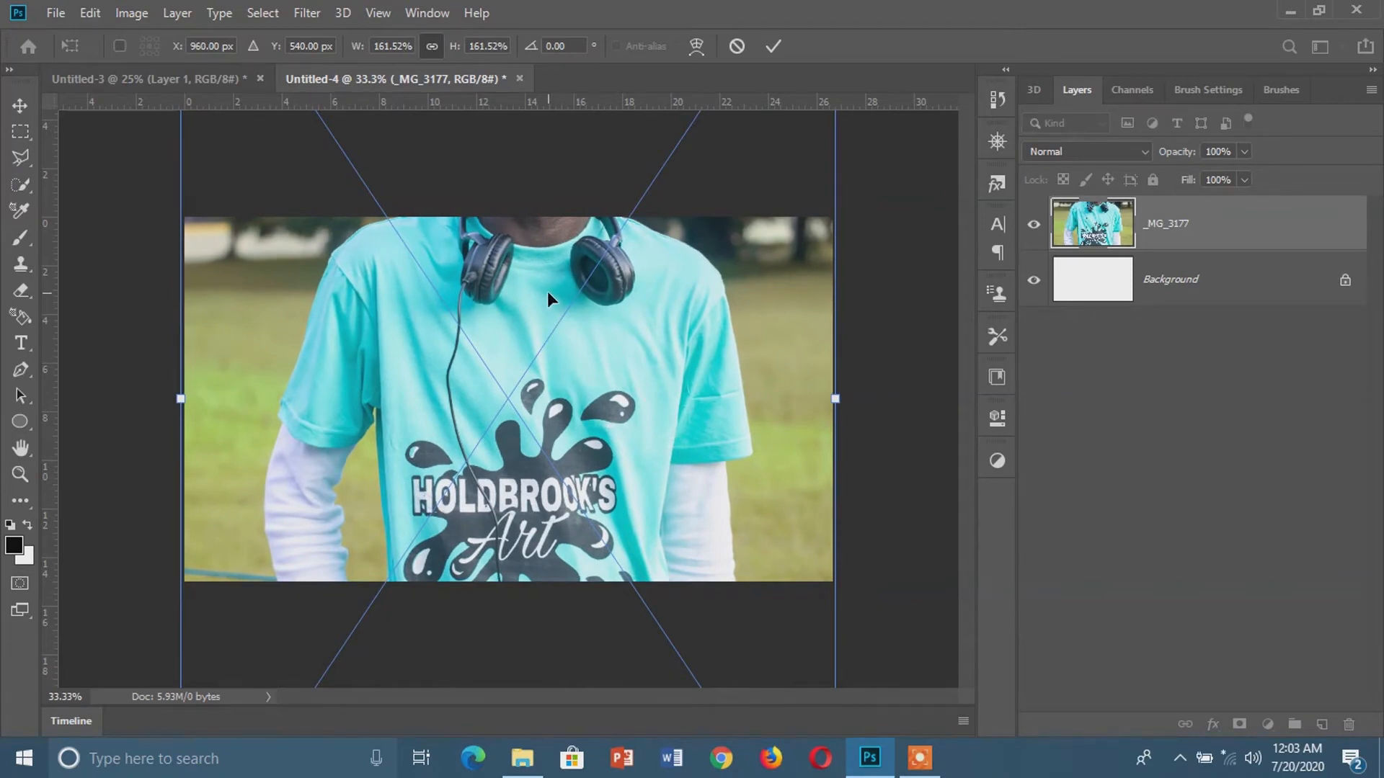
left_click_drag(547, 291, 544, 556)
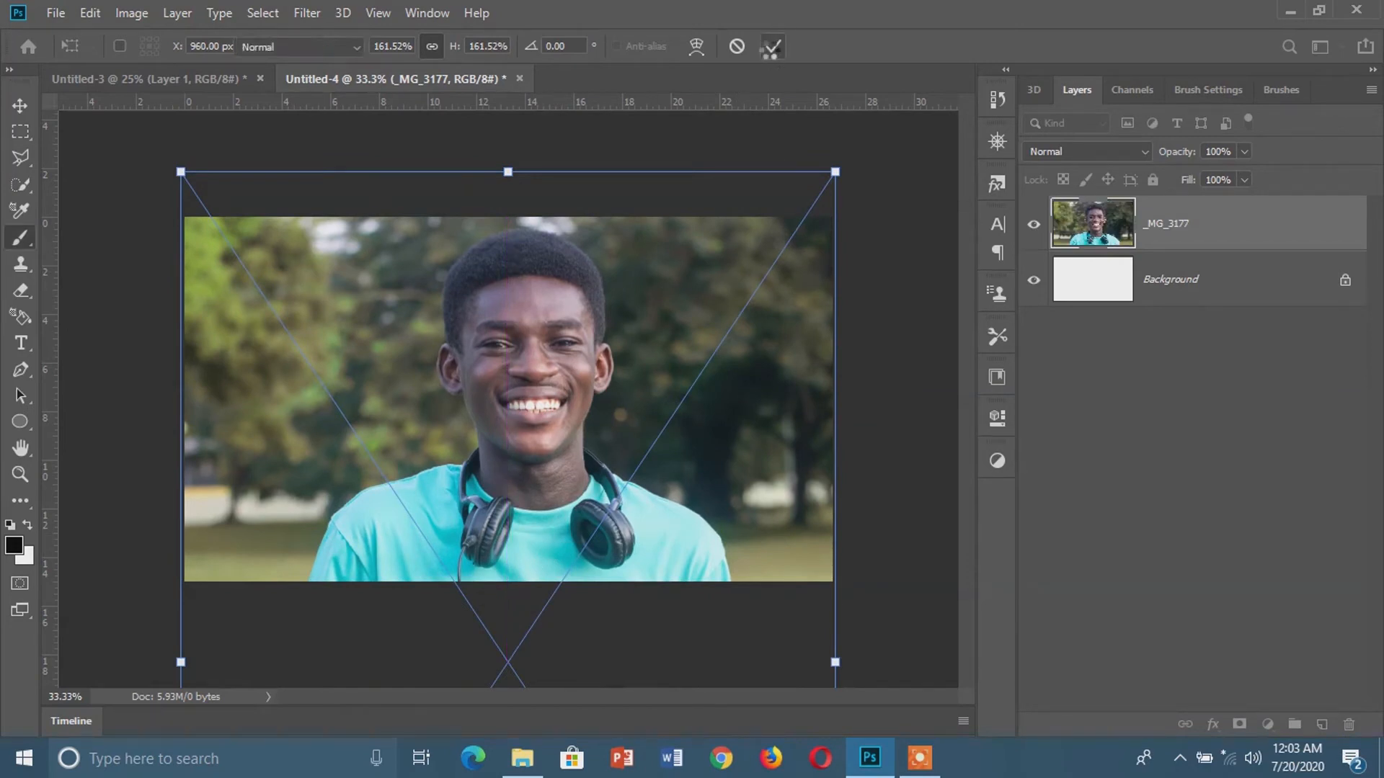
left_click(770, 46)
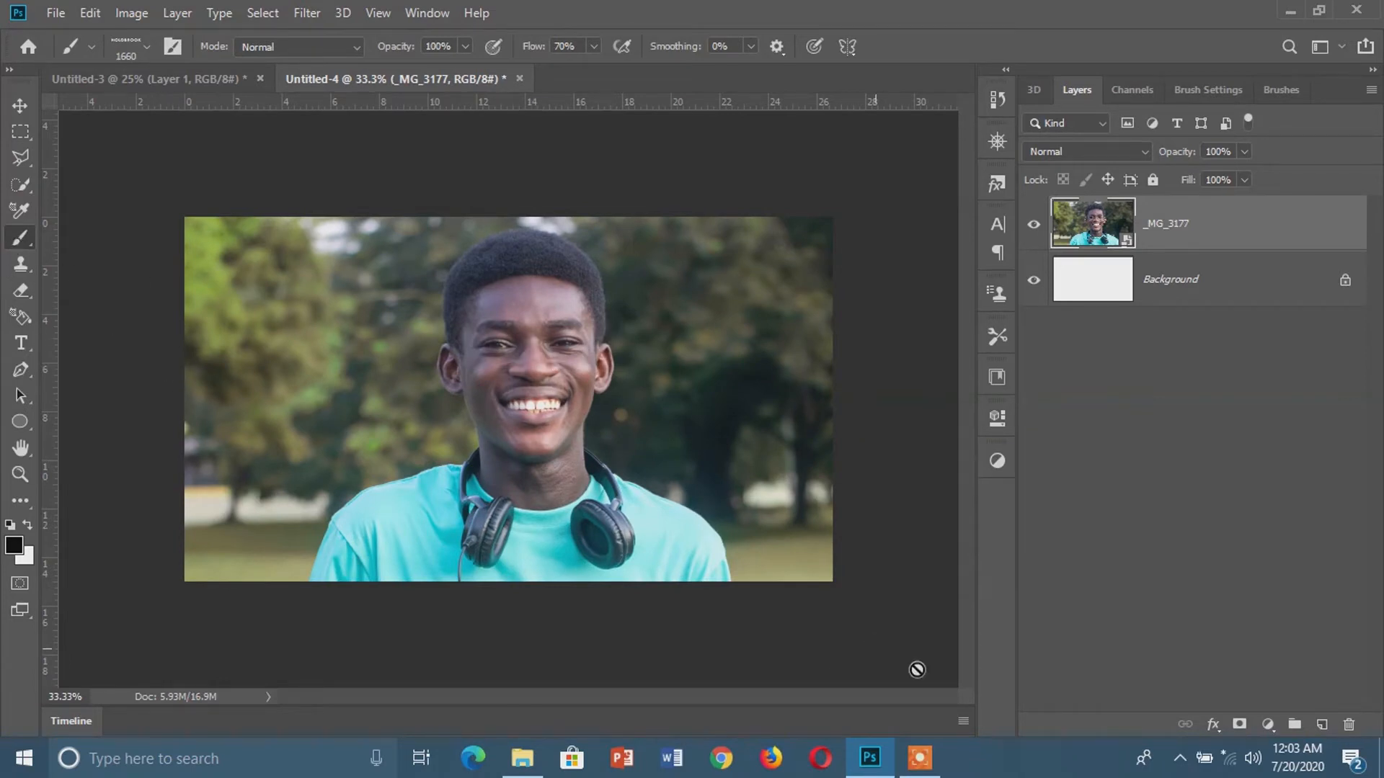
Step: Add a new layer above the photo and enable Shape Dynamics for the brush with a size jitter of 100%
left_click(1322, 726)
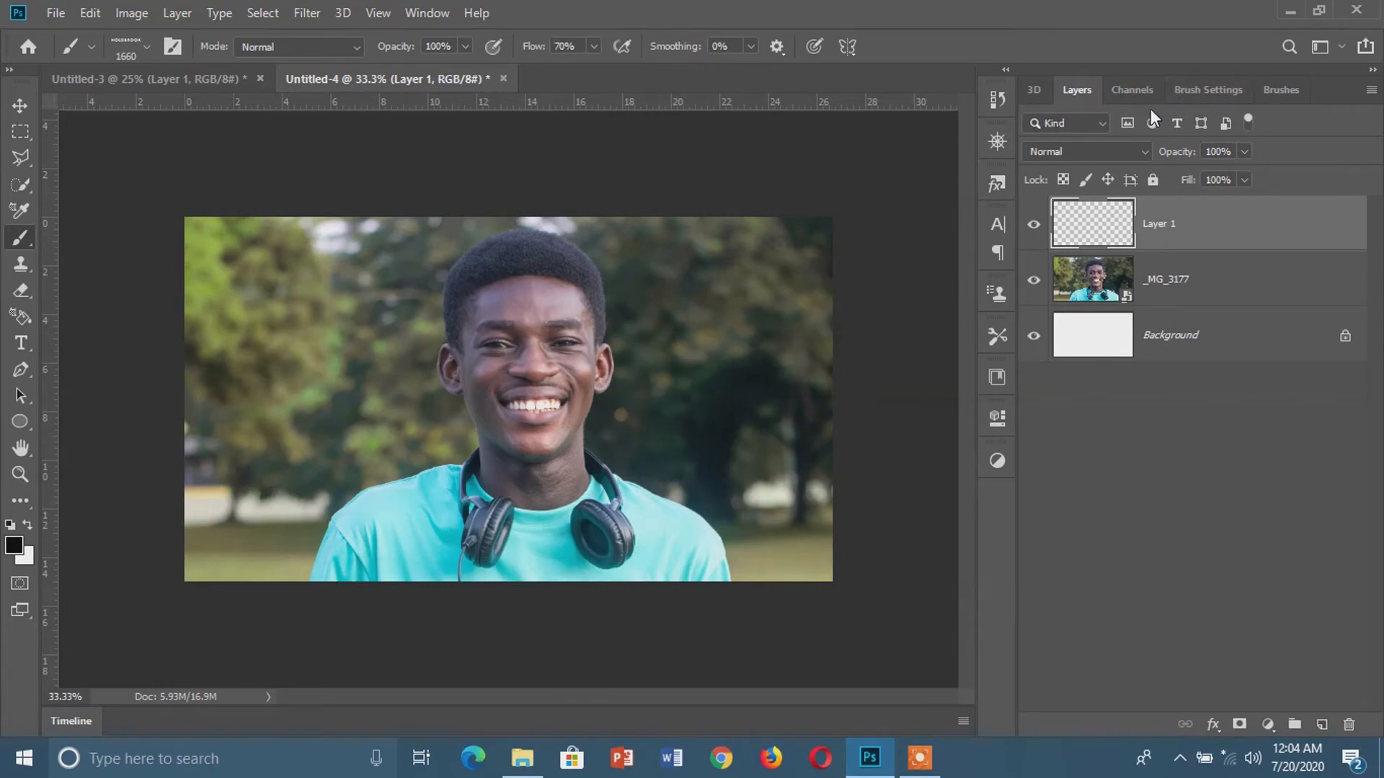
left_click(429, 13)
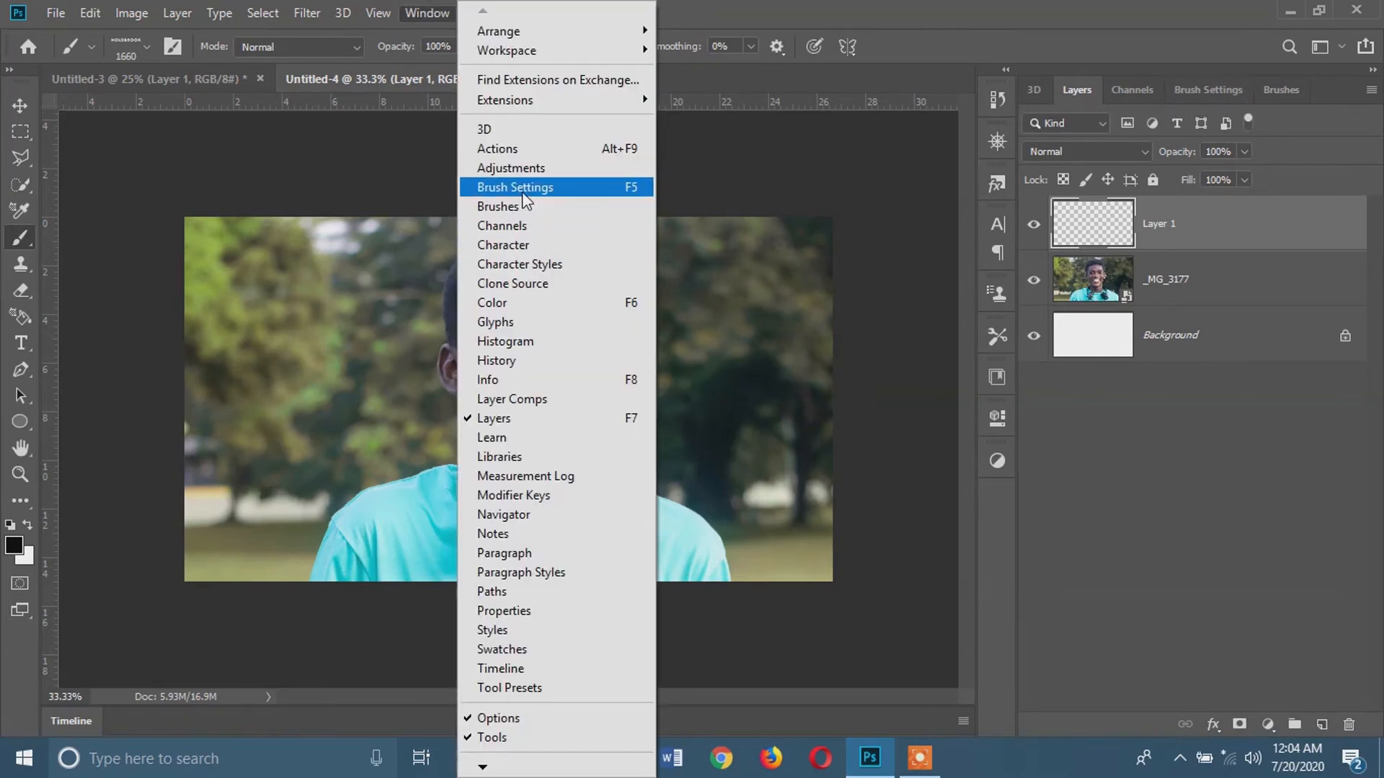
left_click(510, 274)
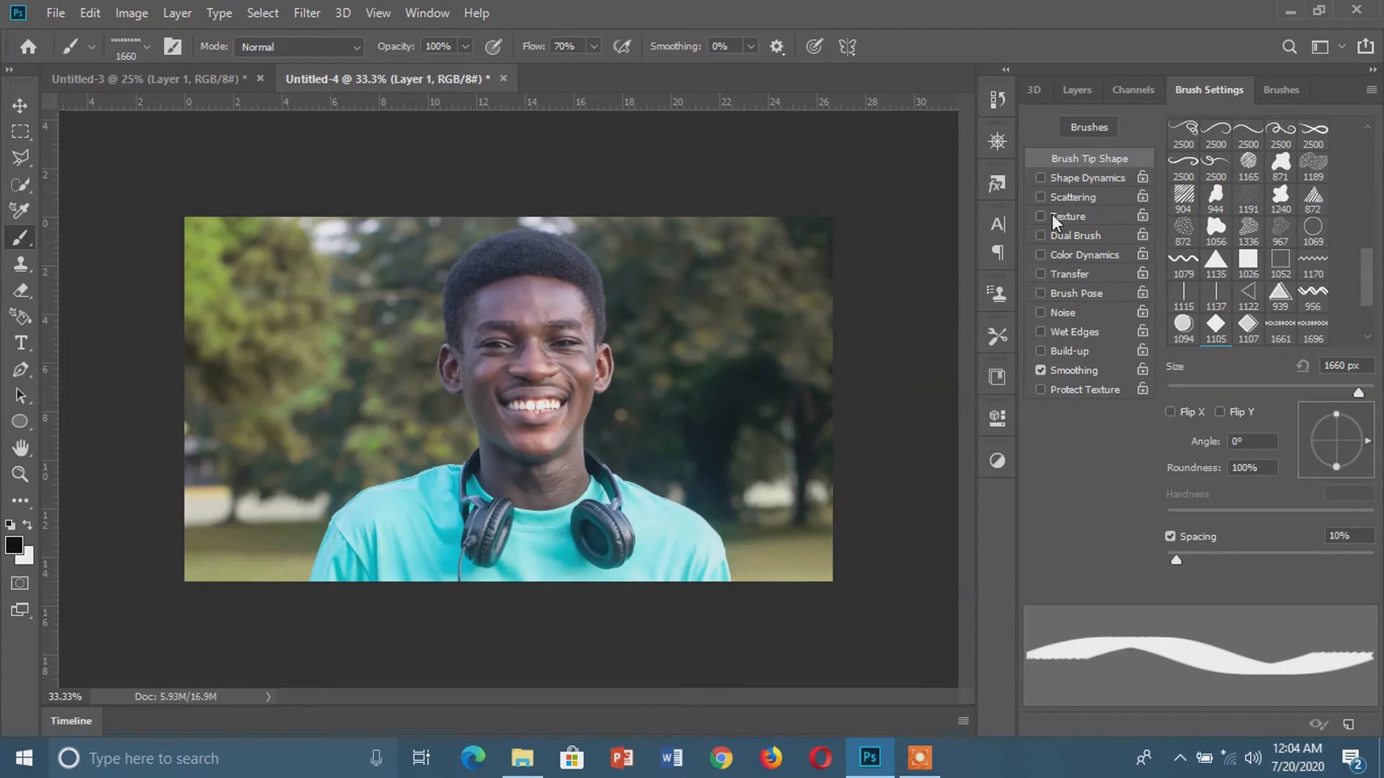
left_click(1071, 181)
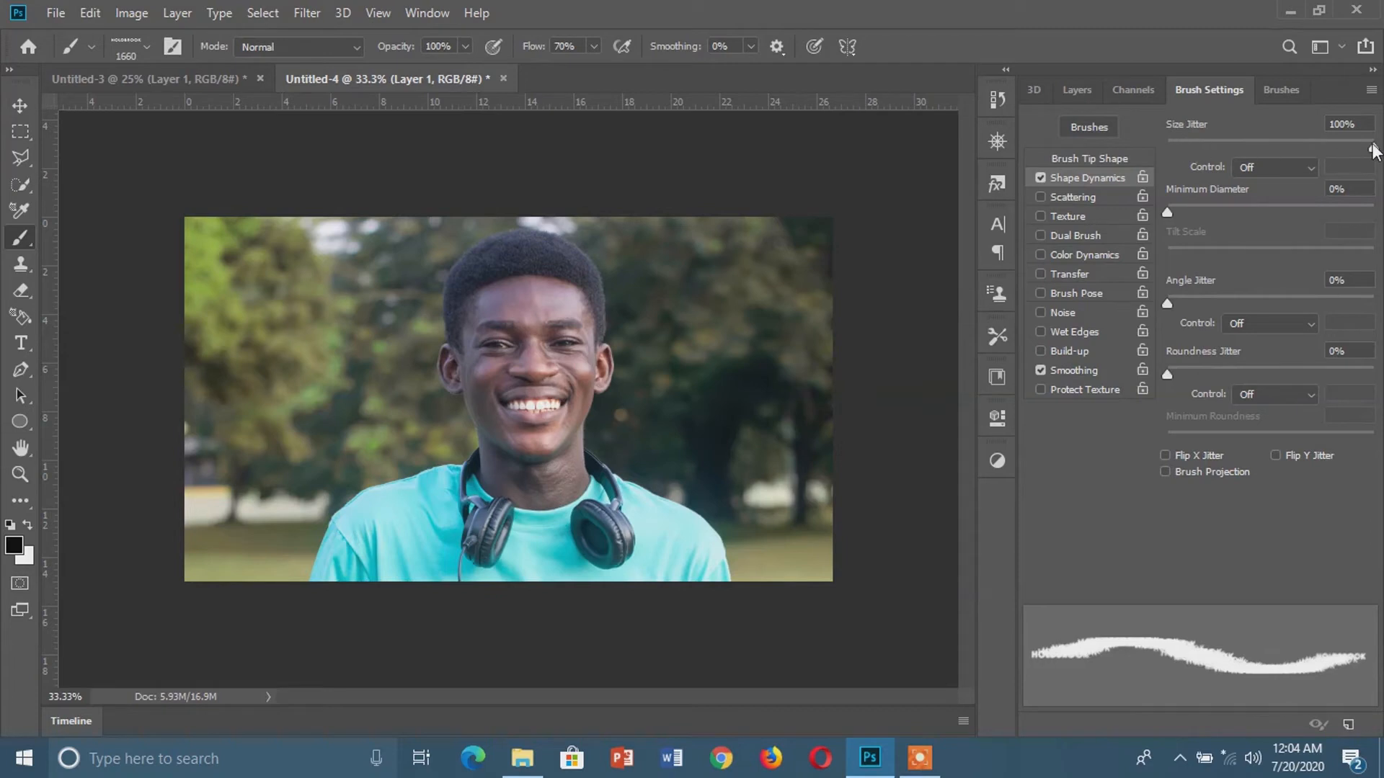
Step: Enable Scattering at 407% and Transfer with 75% opacity jitter, Pen Pressure control and a 49% minimum for the brush
left_click(1070, 199)
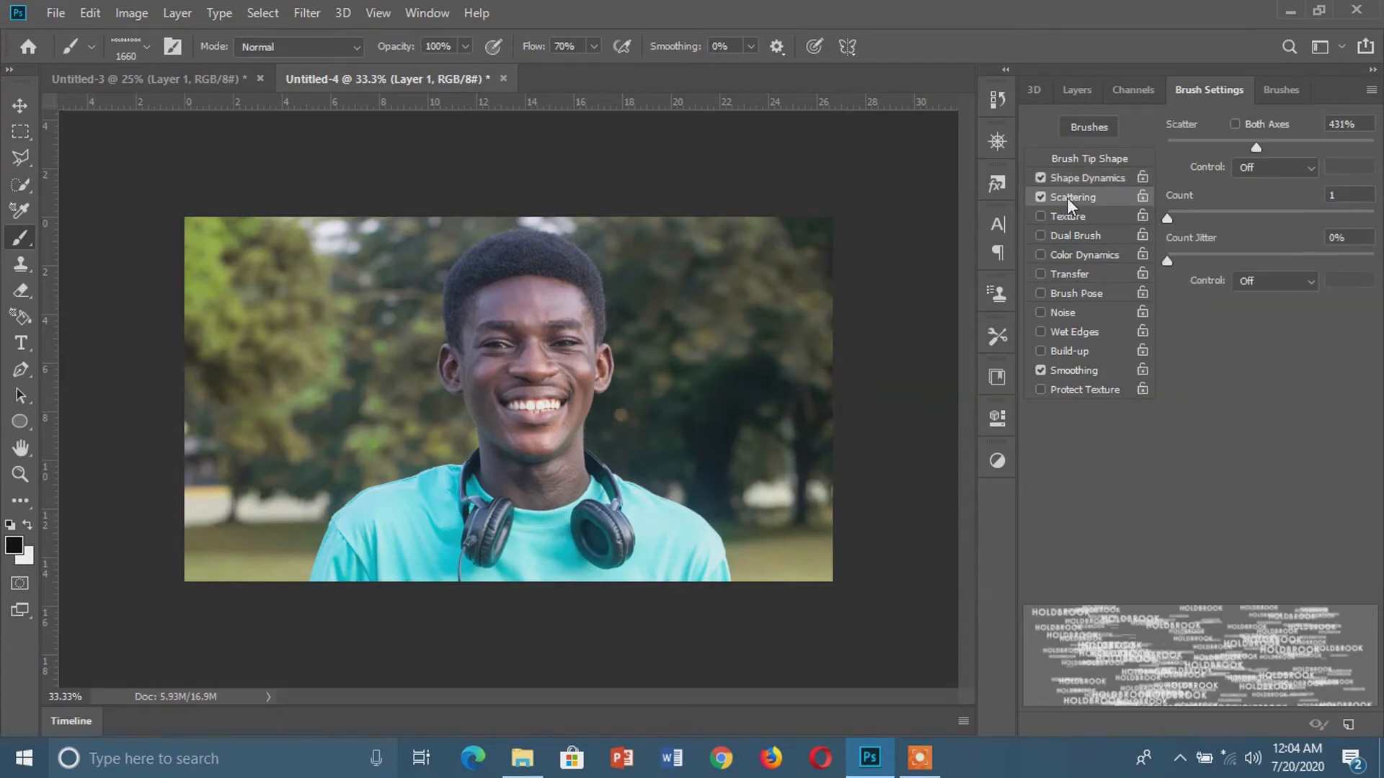
left_click_drag(1252, 149, 1251, 150)
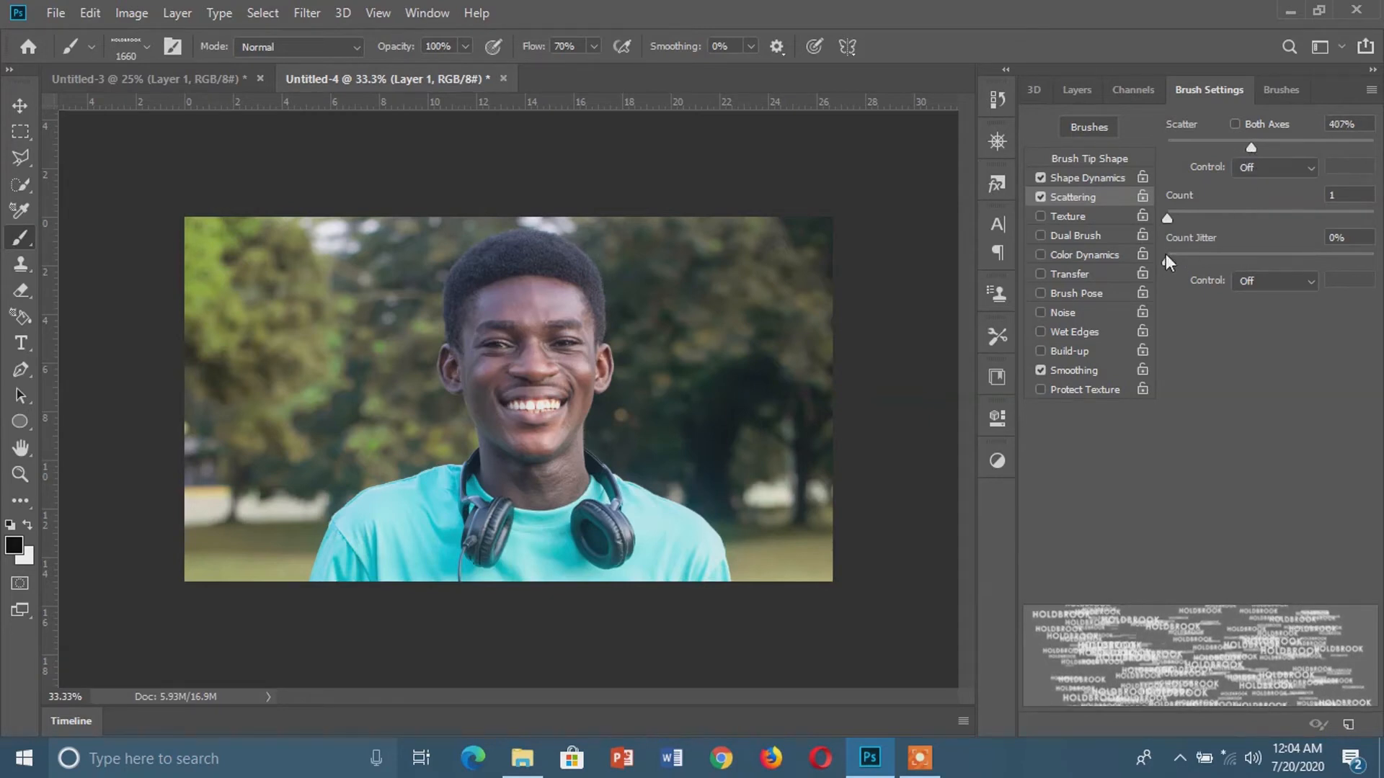
left_click(1071, 274)
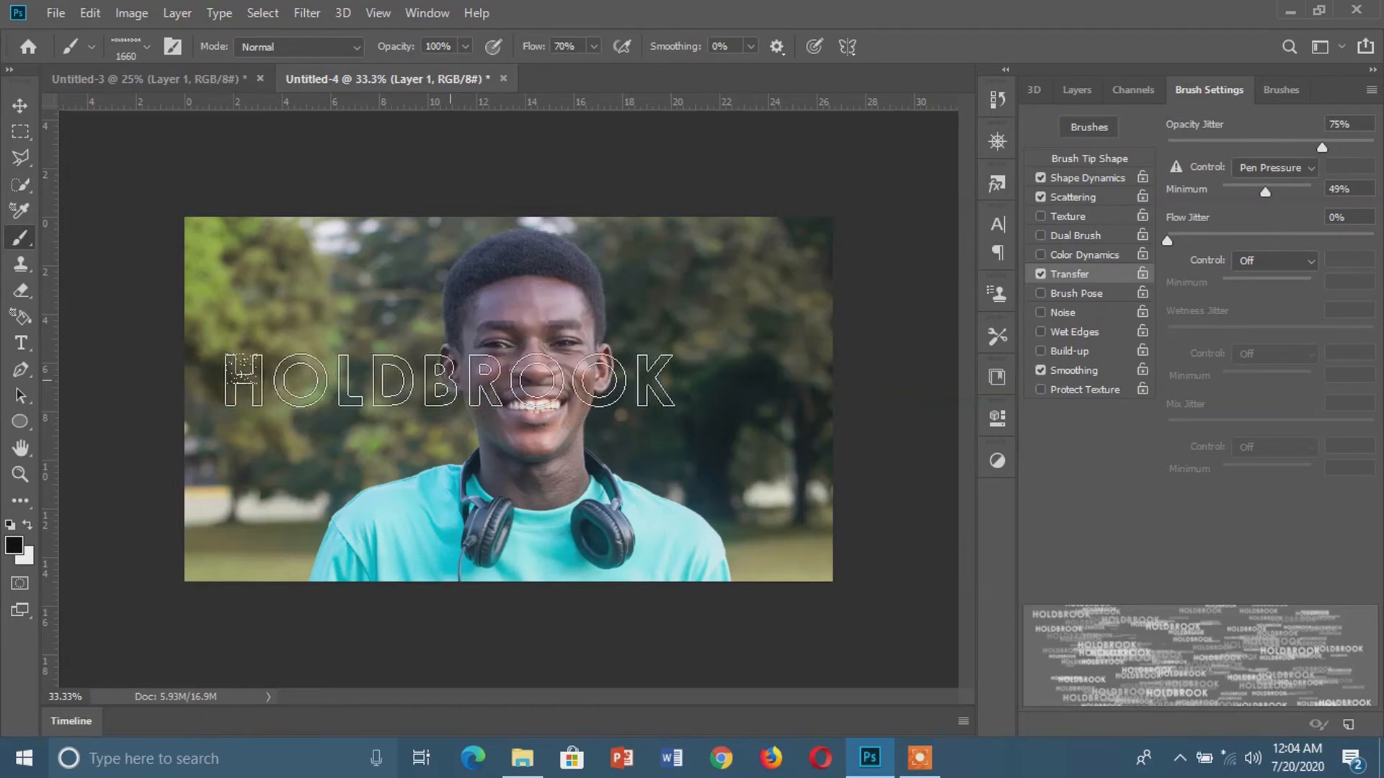
Step: Reduce the brush to 90 px and paint densely over the man's hair, face, neck, headphones and upper shirt
key("bracketleft")
key("bracketleft")
key("bracketleft")
key("bracketleft")
key("bracketleft")
key("bracketleft")
key("bracketleft")
key("bracketleft")
key("bracketleft")
key("bracketleft")
key("bracketleft")
key("bracketleft")
key("bracketleft")
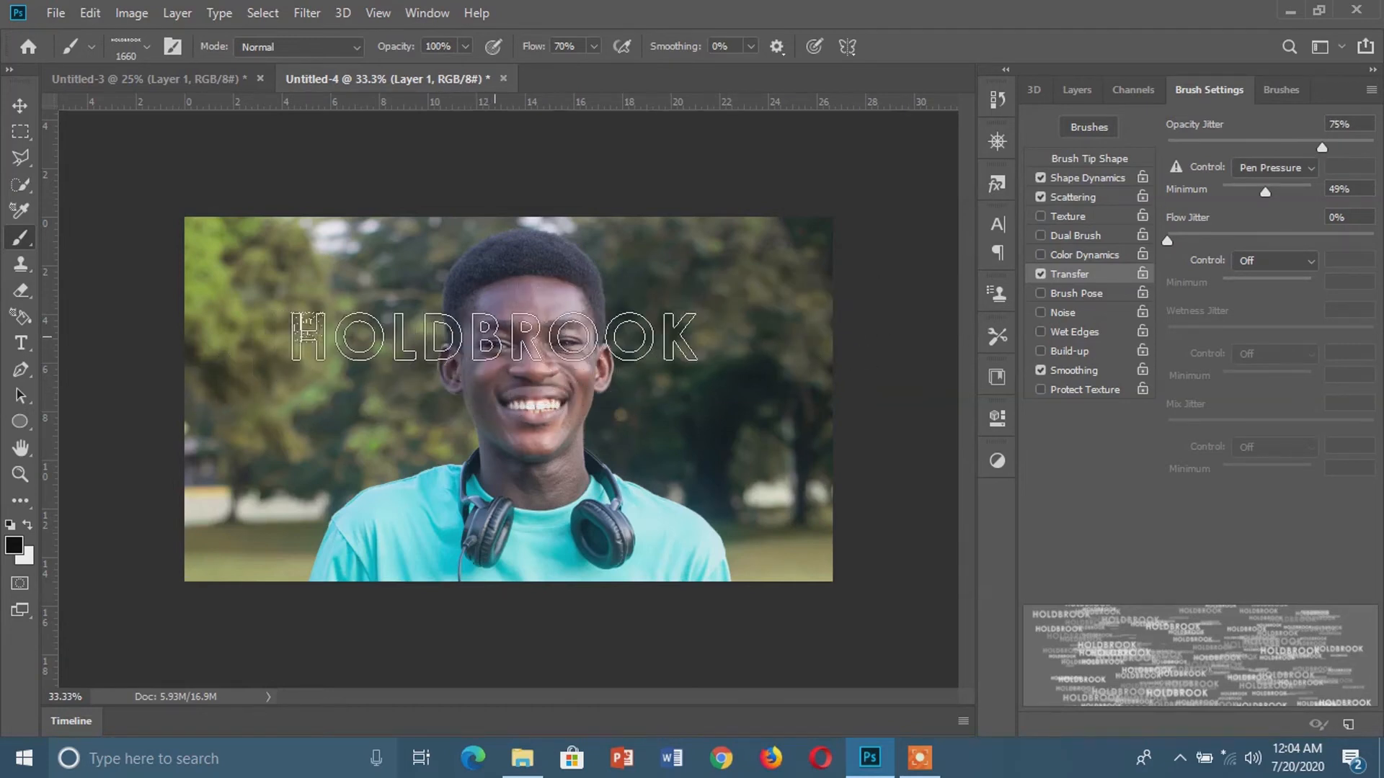
key("bracketleft")
key("bracketleft")
key("bracketleft")
key("bracketleft")
key("bracketleft")
key("bracketleft")
key("bracketleft")
key("bracketleft")
key("bracketleft")
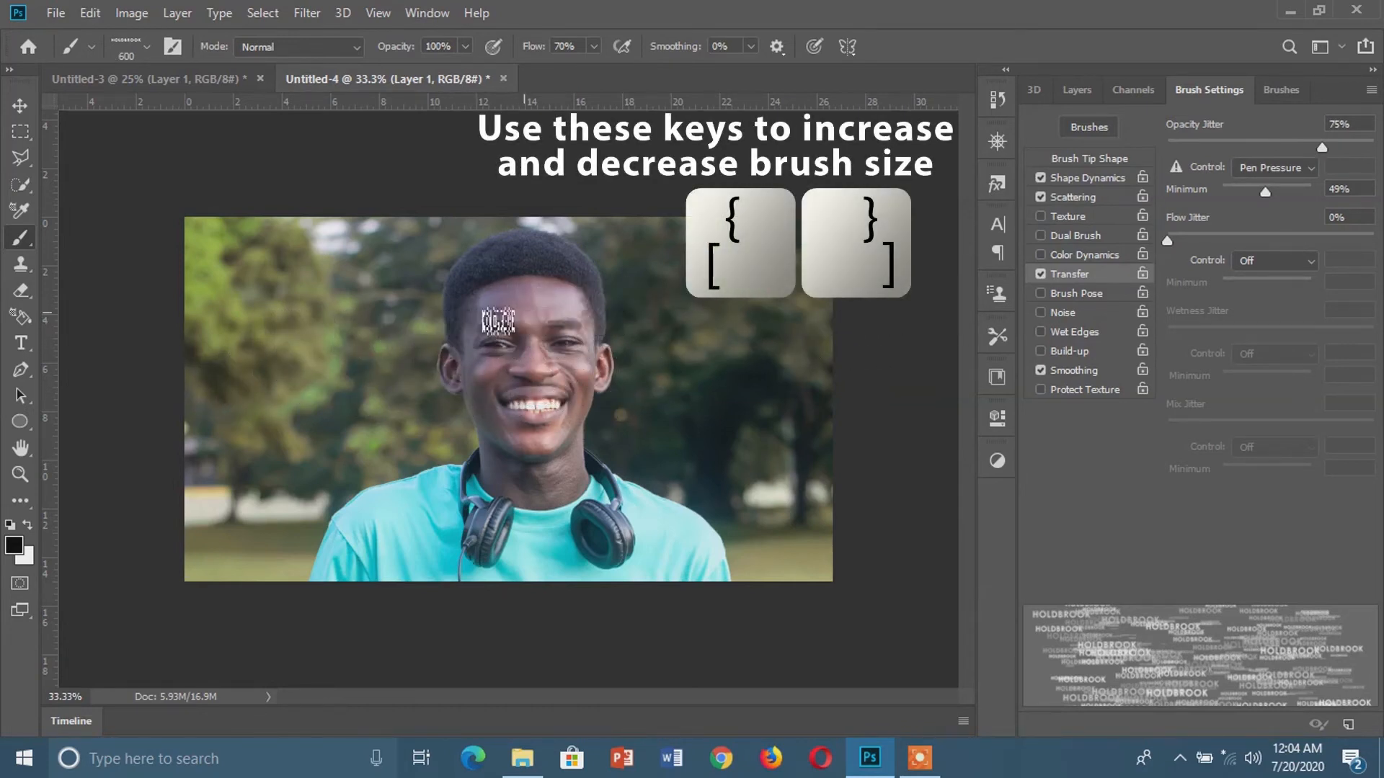
key("bracketleft")
key("bracketleft")
key("bracketleft")
key("bracketleft")
key("bracketleft")
key("bracketleft")
key("bracketleft")
key("bracketleft")
key("bracketleft")
key("bracketleft")
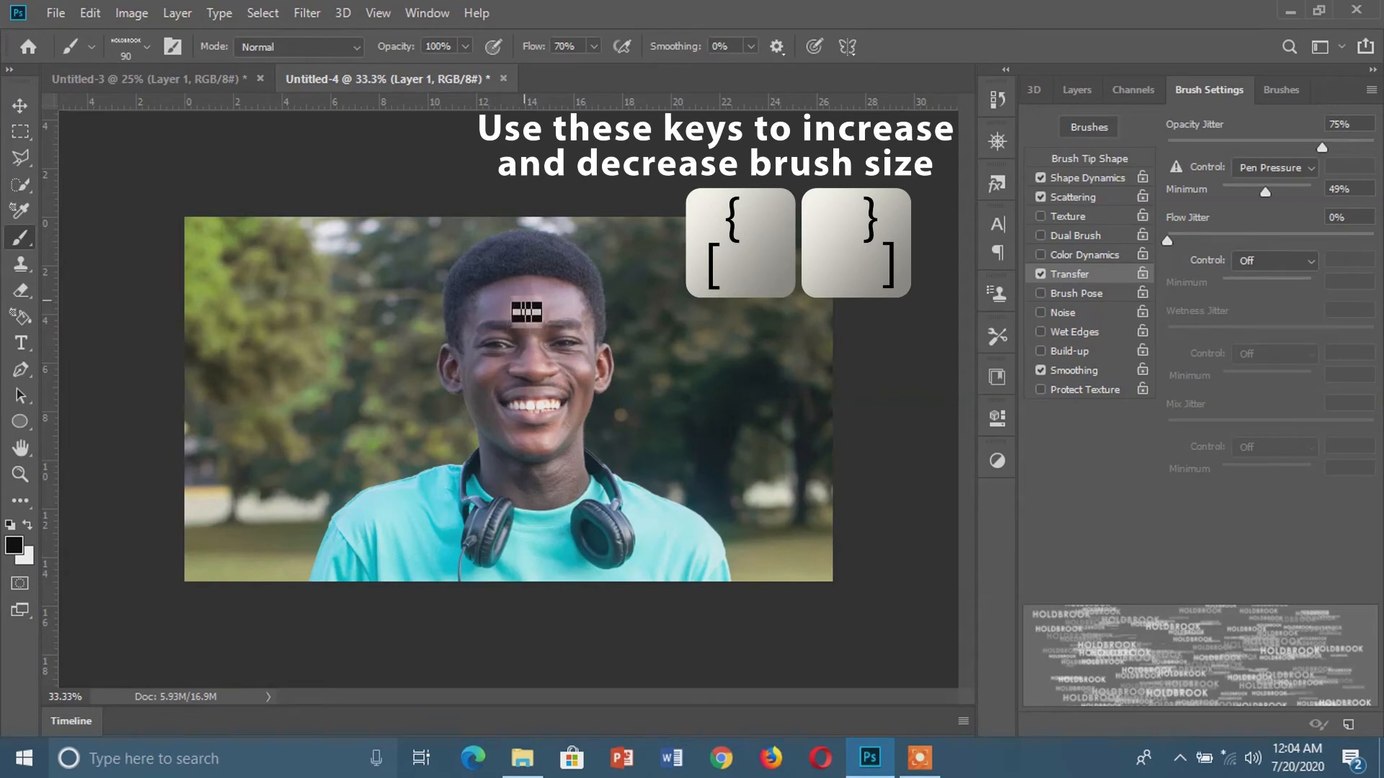
mouse_move(519, 309)
left_mouse_down()
mouse_move(542, 395)
mouse_move(575, 340)
mouse_move(568, 356)
mouse_move(553, 313)
mouse_move(492, 334)
mouse_move(492, 385)
mouse_move(530, 420)
mouse_move(537, 464)
mouse_move(567, 389)
mouse_move(565, 402)
mouse_move(567, 287)
mouse_move(552, 273)
mouse_move(476, 304)
mouse_move(514, 408)
mouse_move(544, 404)
mouse_move(552, 284)
mouse_move(562, 271)
mouse_move(564, 308)
mouse_move(582, 317)
mouse_move(589, 254)
mouse_move(475, 328)
mouse_move(528, 416)
mouse_move(534, 457)
mouse_move(517, 475)
mouse_move(513, 444)
mouse_move(517, 528)
mouse_move(553, 501)
mouse_move(595, 353)
mouse_move(591, 366)
mouse_move(579, 318)
mouse_move(569, 340)
mouse_move(525, 278)
mouse_move(467, 322)
mouse_move(502, 359)
mouse_move(474, 413)
mouse_move(463, 394)
mouse_move(485, 353)
mouse_move(575, 373)
mouse_move(533, 432)
mouse_move(568, 371)
mouse_move(551, 367)
mouse_move(549, 299)
mouse_move(521, 264)
mouse_move(471, 270)
mouse_move(500, 326)
mouse_move(539, 336)
mouse_move(587, 281)
mouse_move(565, 263)
mouse_move(515, 263)
mouse_move(528, 439)
mouse_move(577, 473)
mouse_move(478, 560)
mouse_move(581, 587)
mouse_move(592, 551)
left_mouse_up()
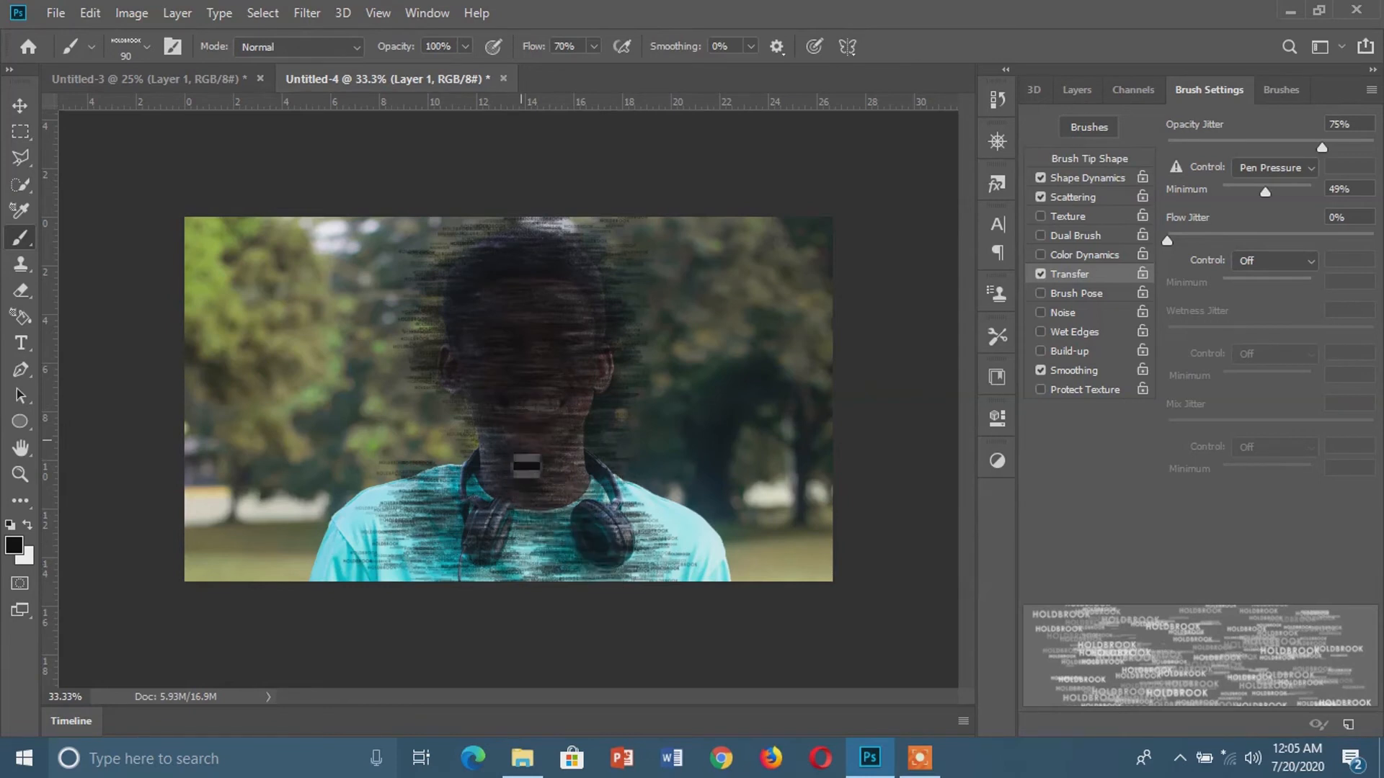
Step: Raise the brush scatter to 917% and enlarge the brush to 2000 px
left_click(1078, 196)
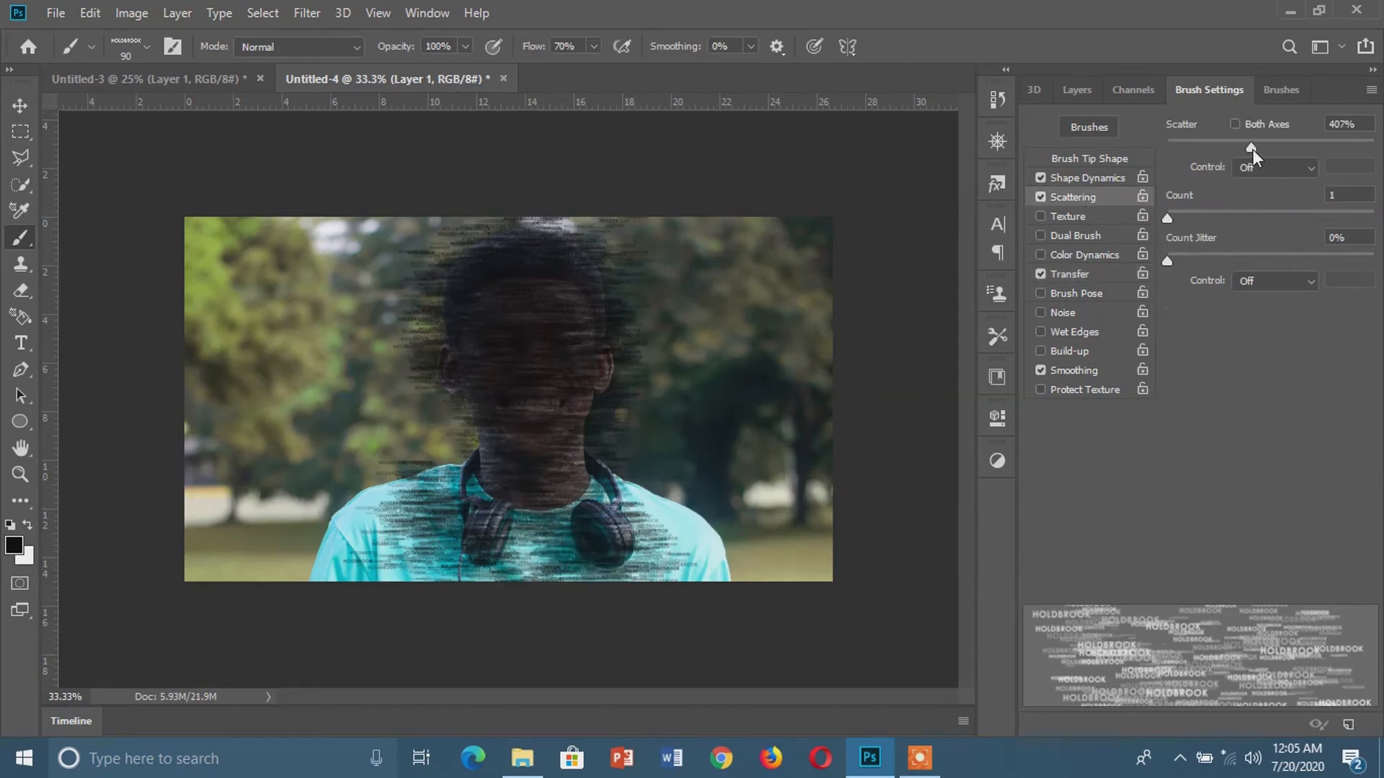
left_click_drag(1251, 149, 1356, 149)
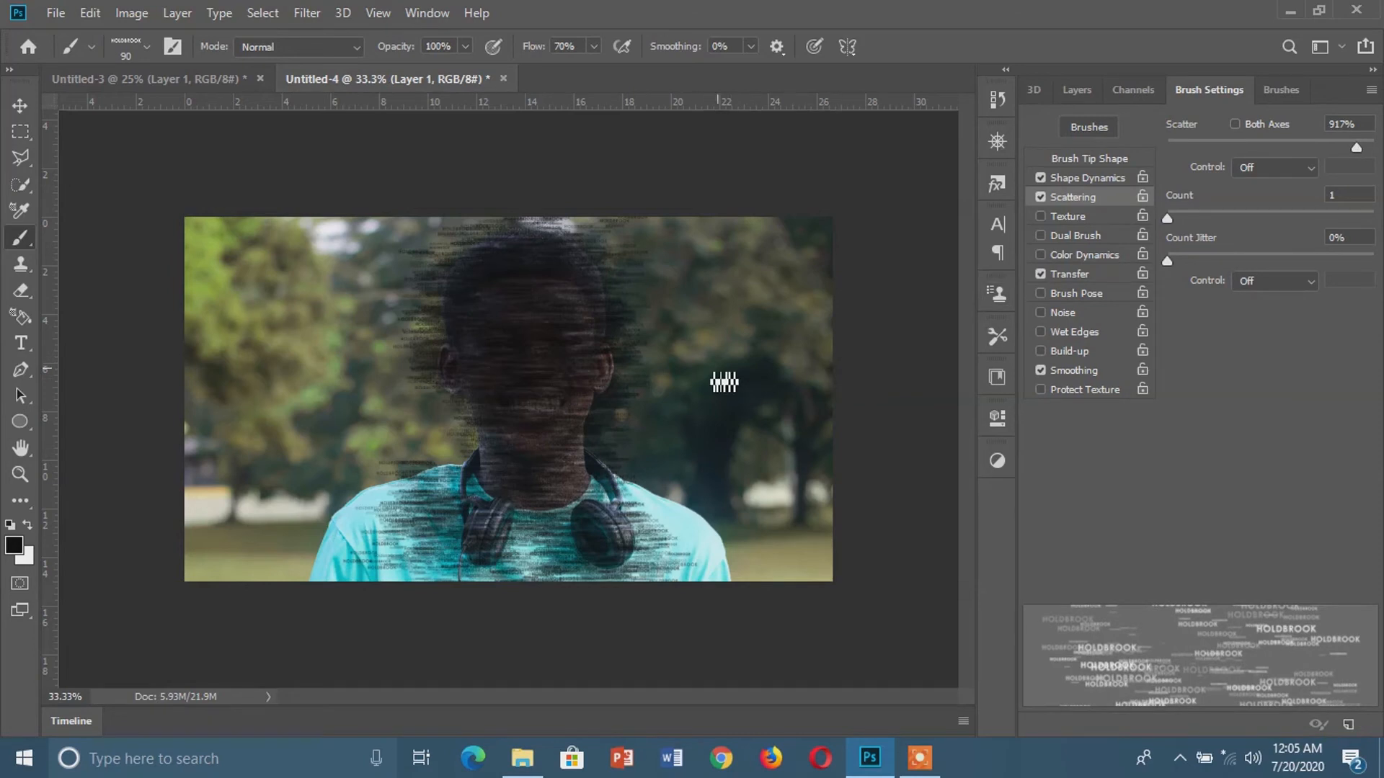
key("bracketright")
key("bracketright")
key("bracketright")
key("bracketright")
key("bracketright")
key("bracketright")
key("bracketright")
key("bracketright")
key("bracketright")
key("bracketright")
key("bracketright")
key("bracketright")
key("bracketright")
key("bracketright")
key("bracketright")
key("bracketright")
key("bracketright")
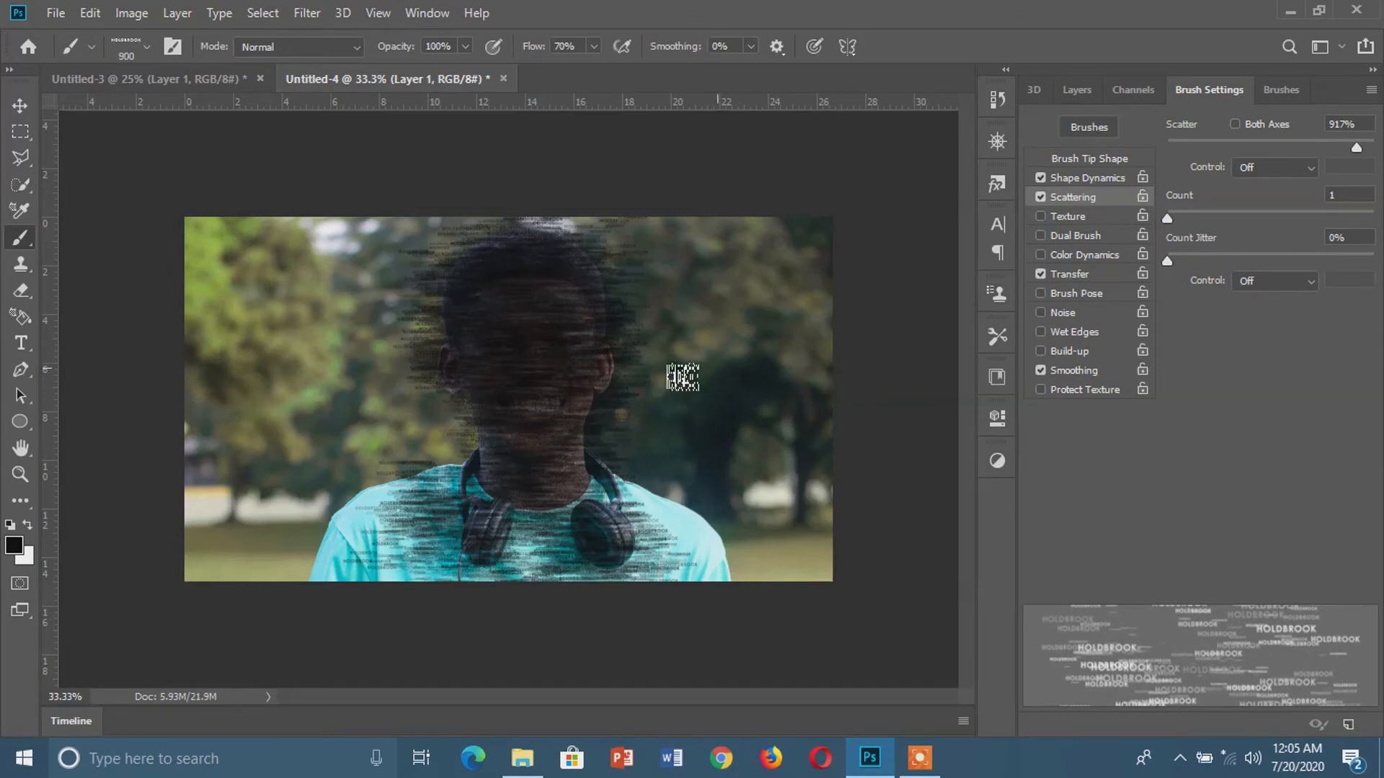
key("bracketright")
key("bracketright")
key("bracketright")
key("bracketright")
key("bracketright")
key("bracketright")
key("bracketright")
key("bracketright")
key("bracketright")
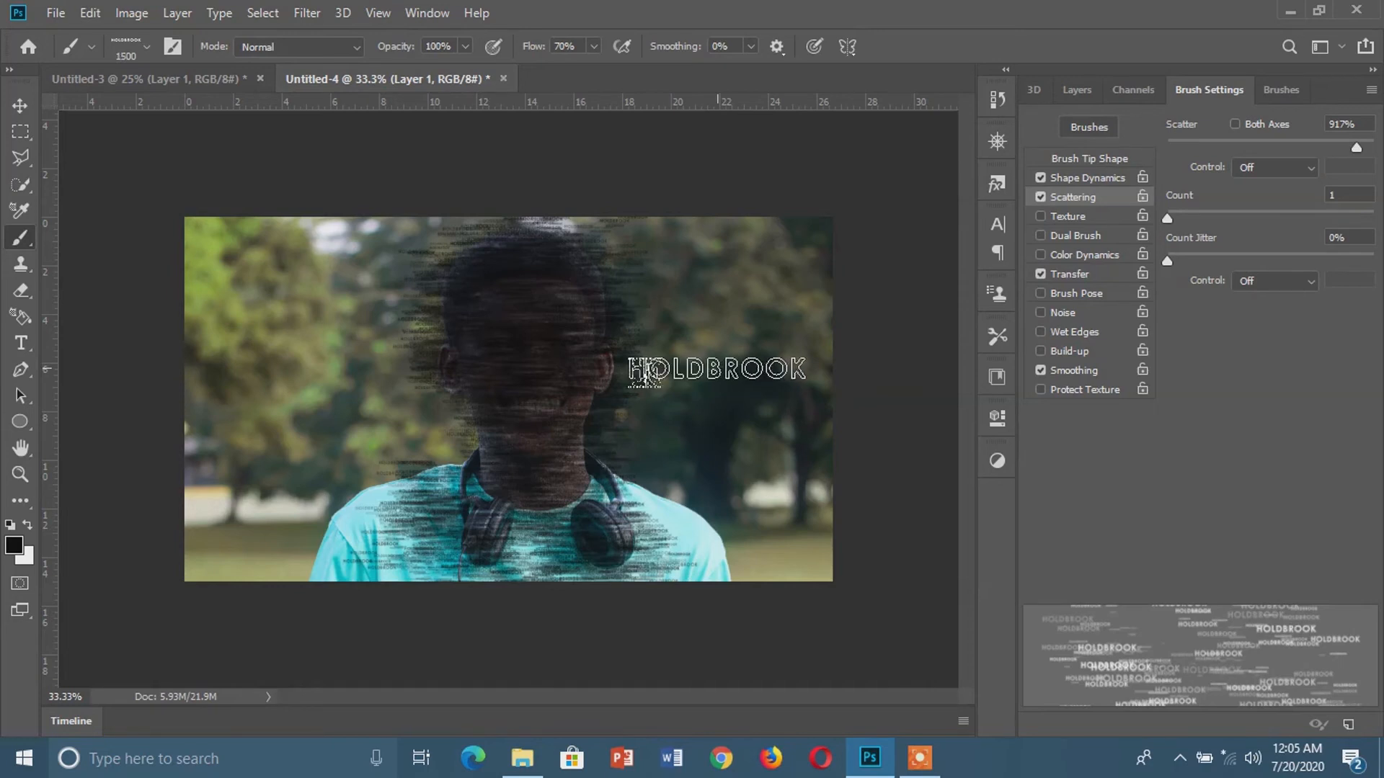
key("bracketright")
key("bracketright")
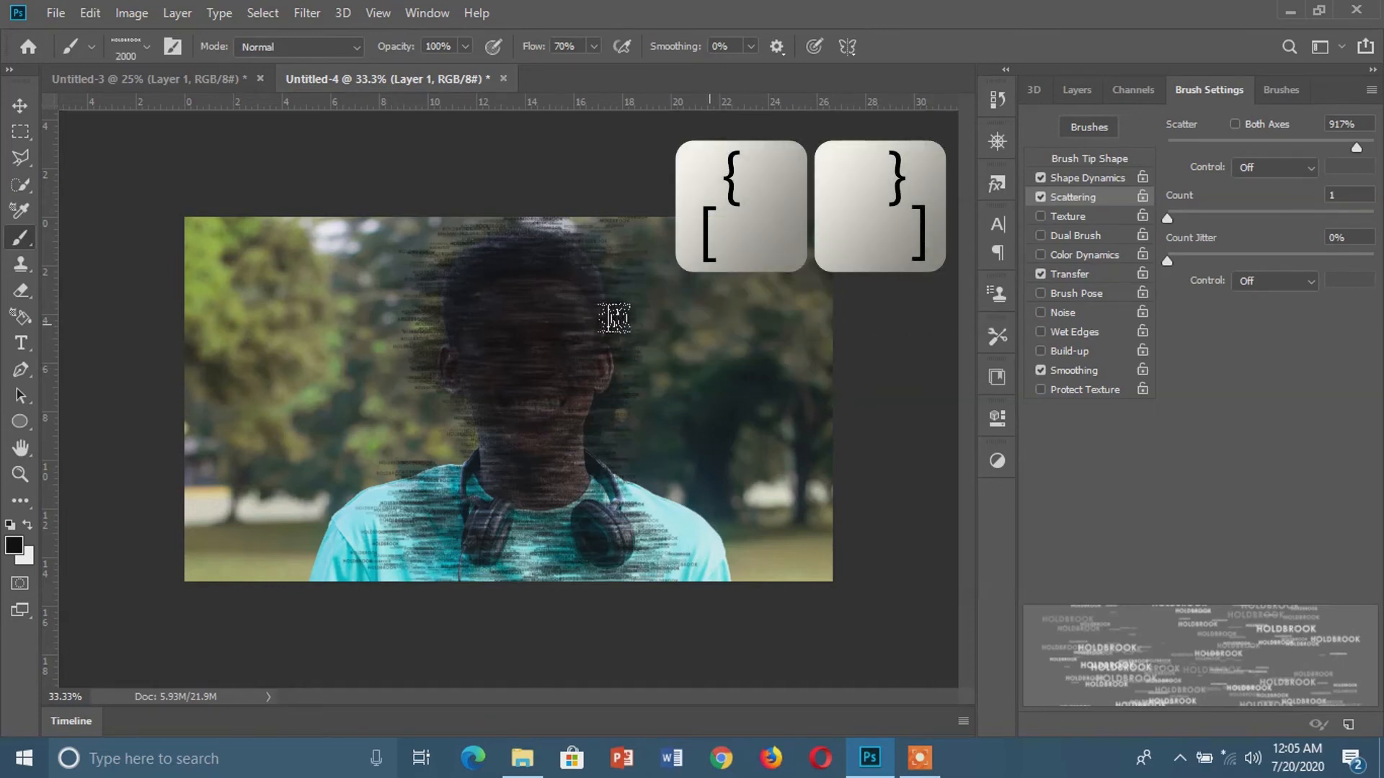
Step: Paint large scattered HOLDBROOK words across the background around the man, using brush sizes of 2000 px and 1400 px
mouse_move(634, 263)
left_mouse_down()
mouse_move(632, 319)
mouse_move(548, 331)
mouse_move(560, 422)
mouse_move(585, 335)
left_mouse_up()
key("bracketleft")
key("bracketleft")
key("bracketleft")
key("bracketleft")
key("bracketleft")
key("bracketleft")
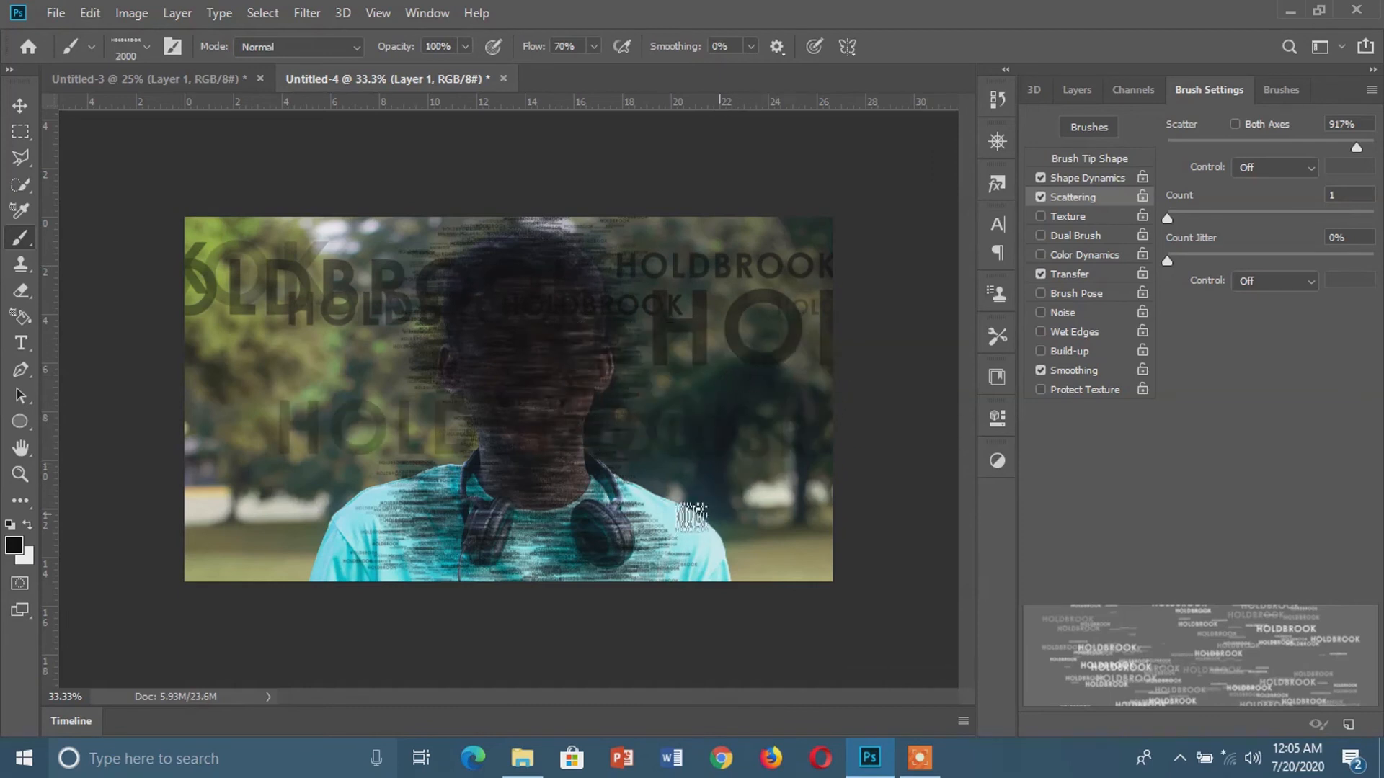
key("bracketright")
key("bracketright")
key("bracketright")
key("bracketright")
key("bracketright")
key("bracketright")
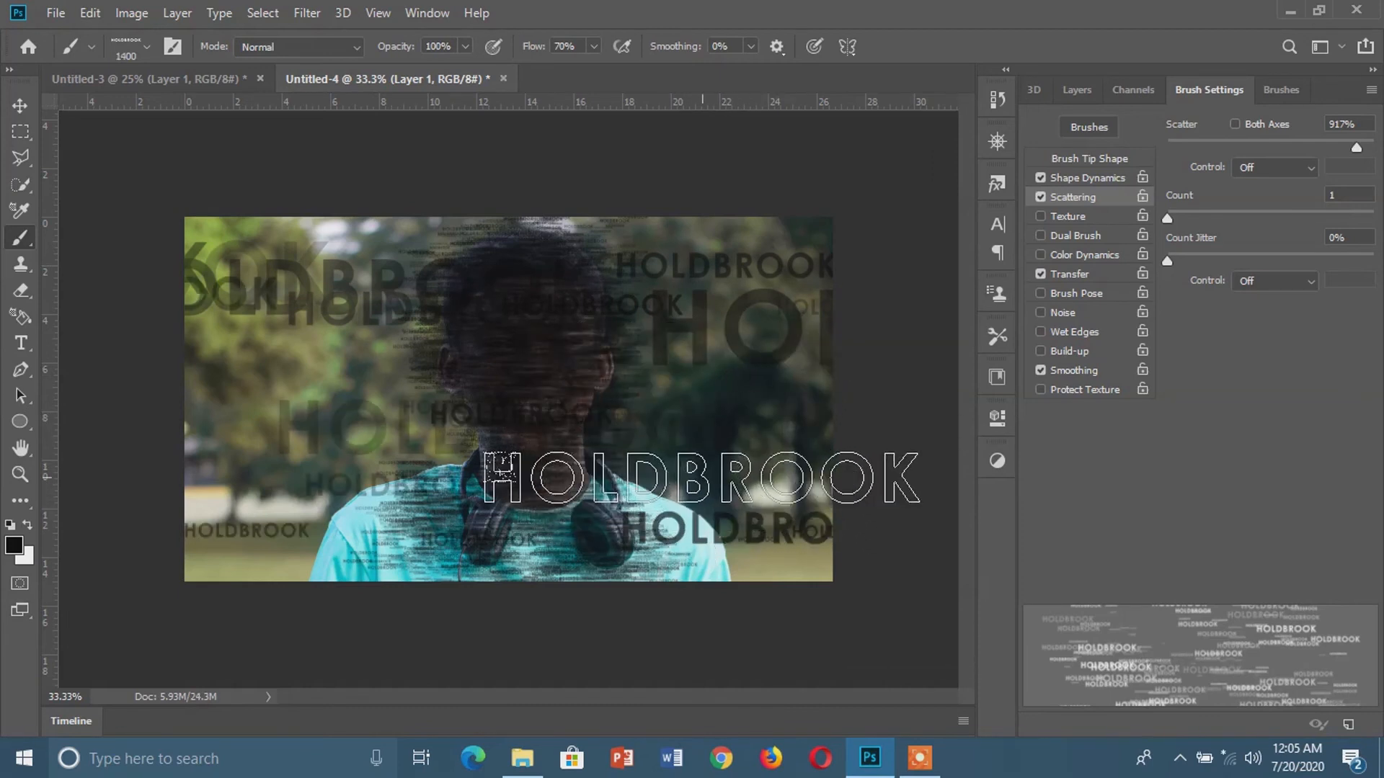
mouse_move(695, 469)
left_mouse_down()
mouse_move(693, 529)
mouse_move(648, 584)
mouse_move(432, 551)
mouse_move(245, 505)
mouse_move(271, 422)
mouse_move(263, 364)
left_mouse_up()
Step: Fill gaps on both sides of the background with more scattered words, using brush sizes of 700 px and 1100 px
key("bracketleft")
key("bracketleft")
key("bracketleft")
key("bracketleft")
key("bracketleft")
key("bracketleft")
key("bracketleft")
key("bracketleft")
key("bracketleft")
key("bracketleft")
key("bracketleft")
key("bracketleft")
key("bracketleft")
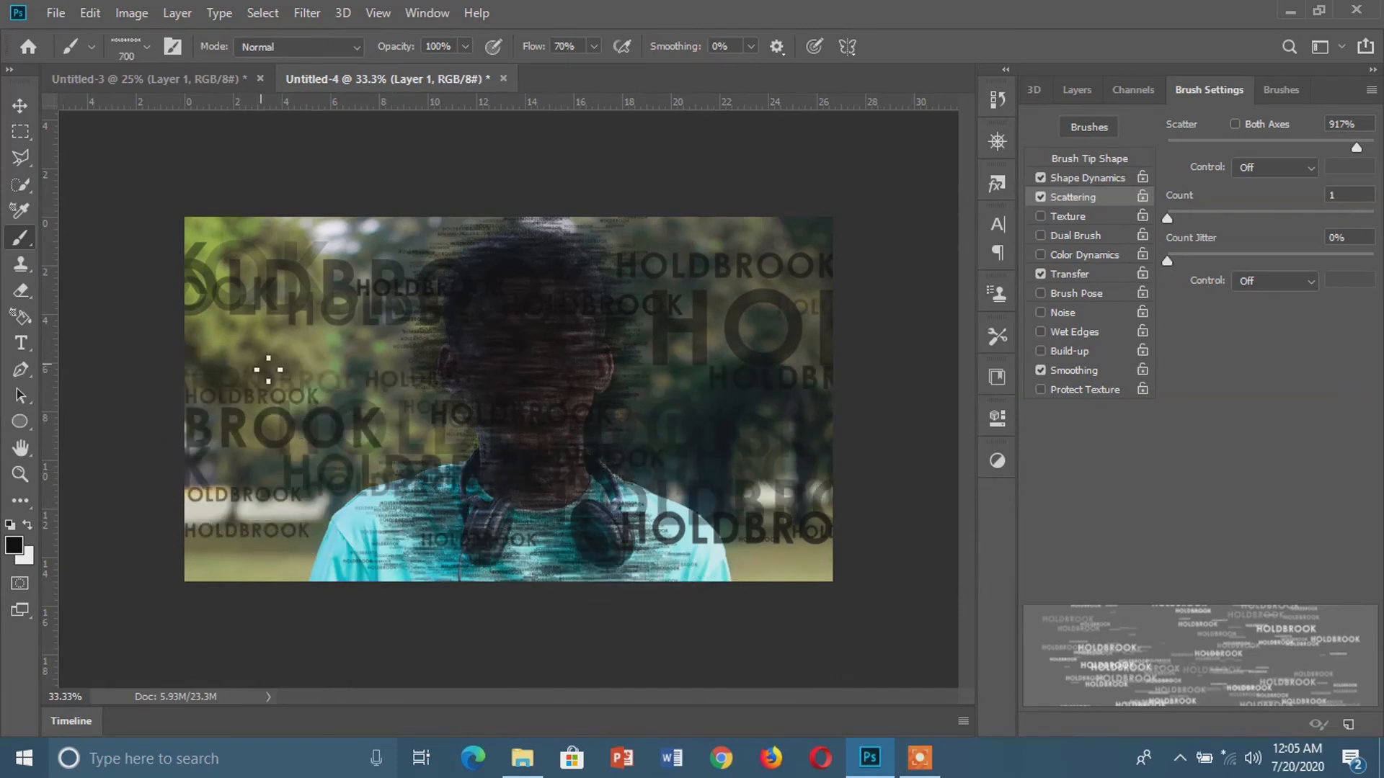
left_click(670, 303)
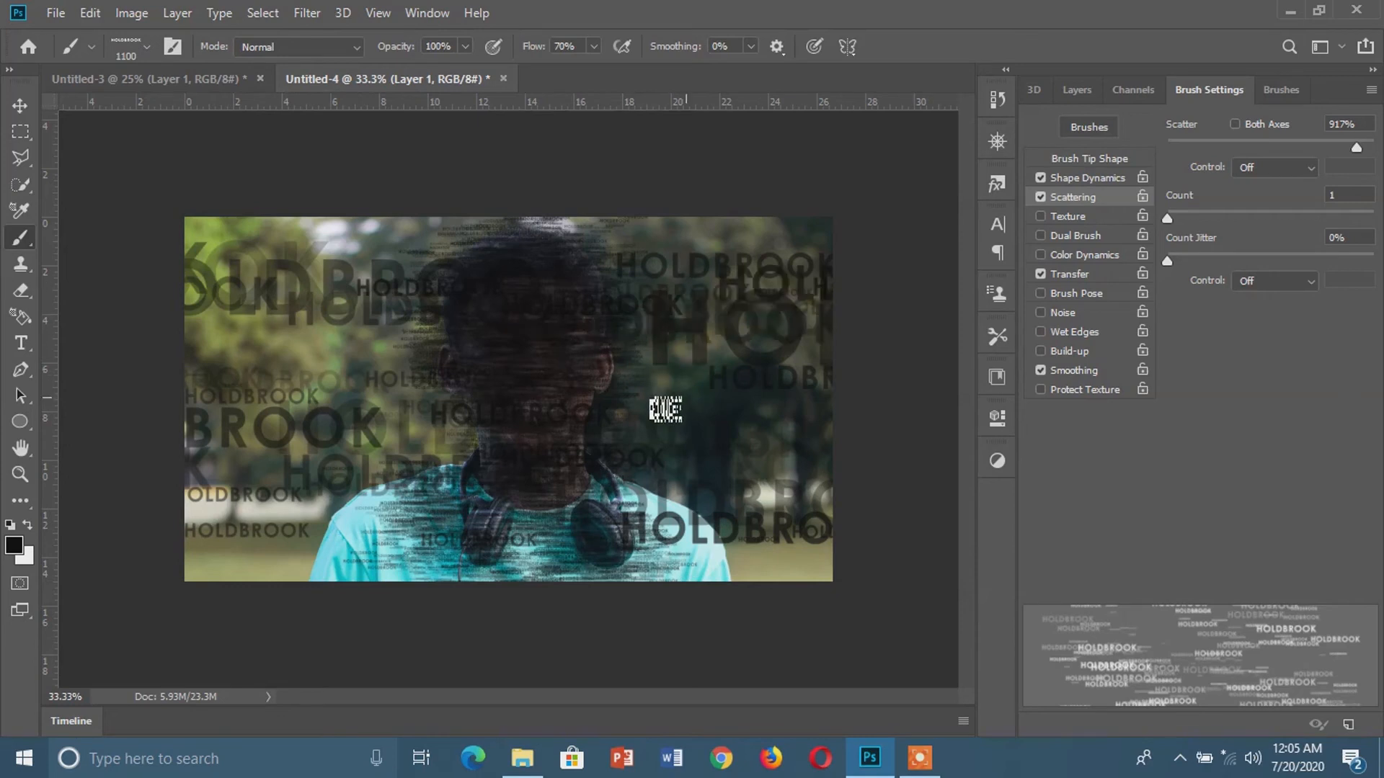
mouse_move(298, 585)
left_mouse_down()
mouse_move(216, 497)
mouse_move(144, 240)
left_mouse_up()
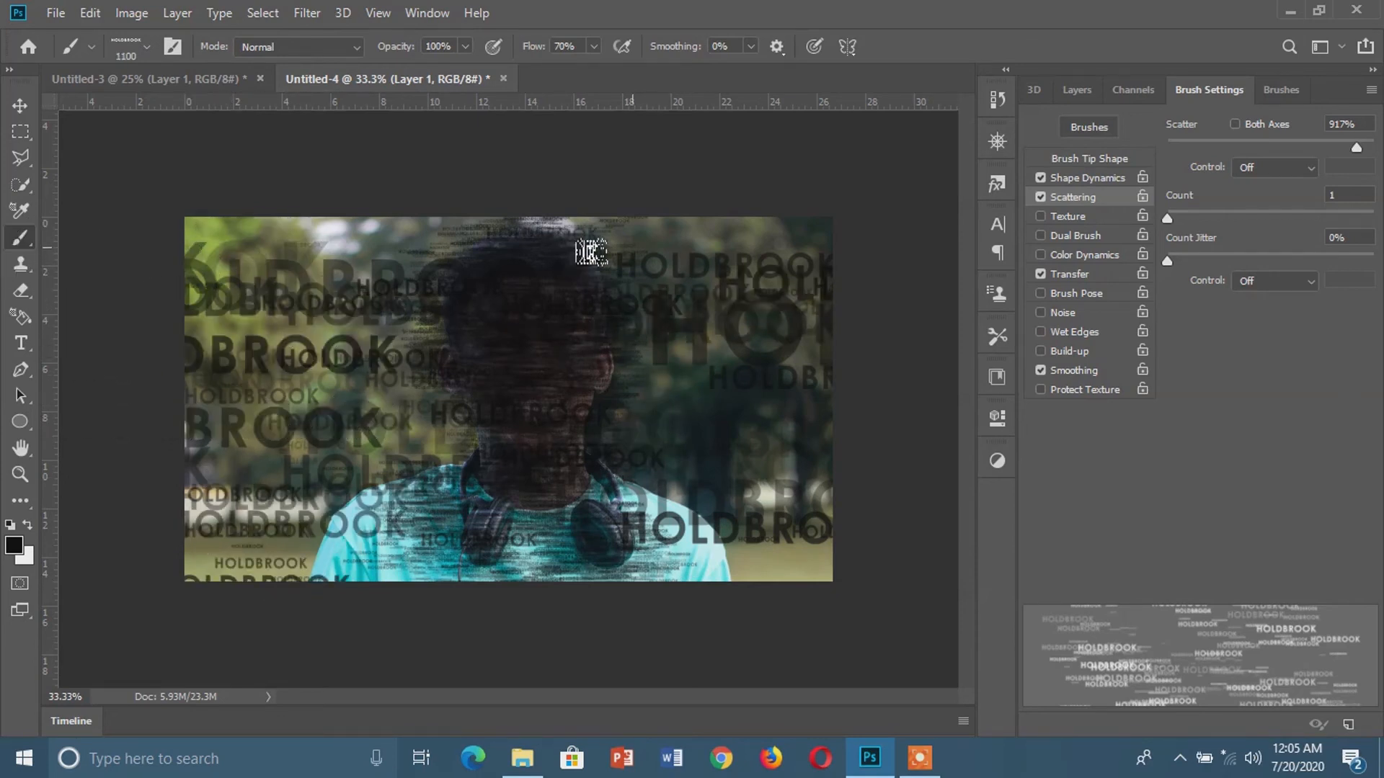
Step: Add words at the right side, lower right corner and around the neck, reducing the brush to 1000 px and 800 px
left_click(741, 217)
key("bracketright")
key("bracketright")
key("bracketleft")
key("bracketleft")
key("bracketleft")
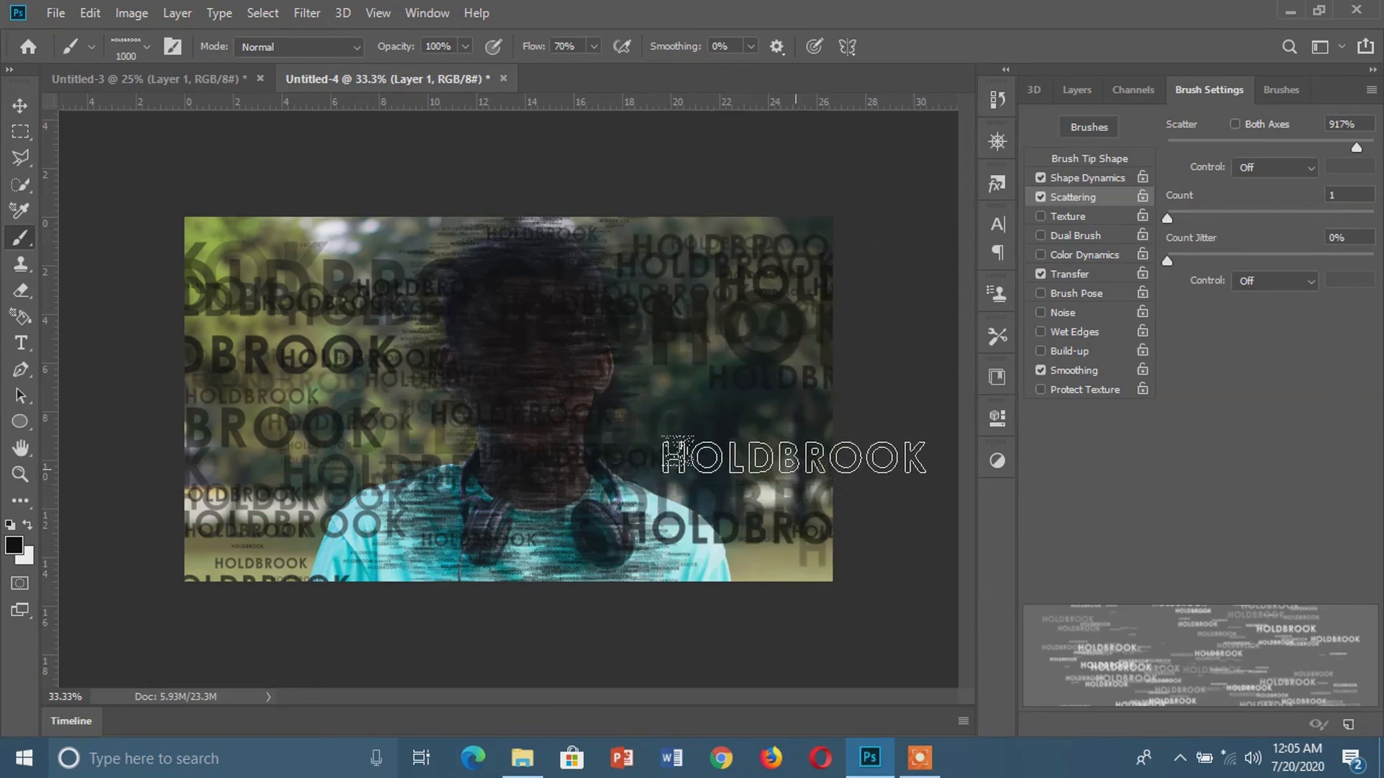
left_click(641, 371)
left_click(756, 567)
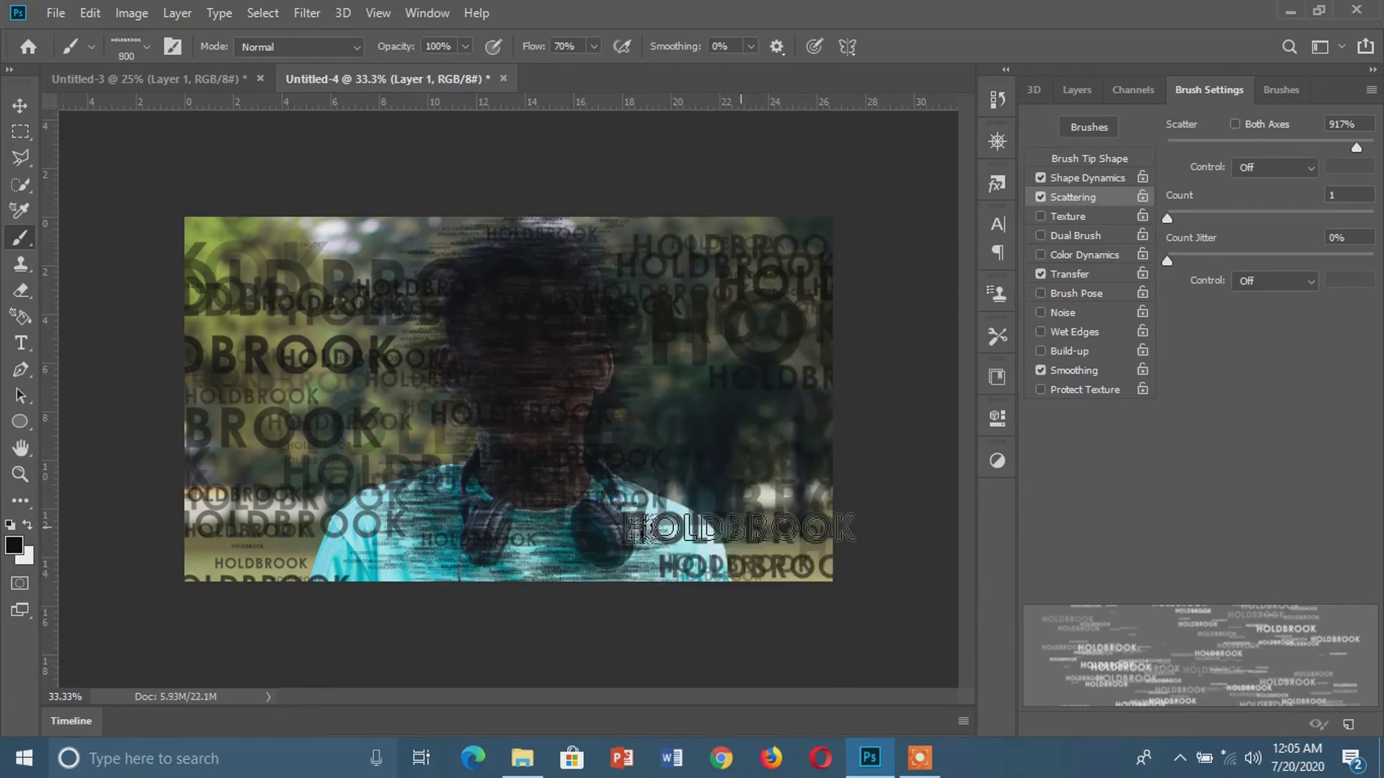
key("bracketleft")
key("bracketleft")
left_click(477, 436)
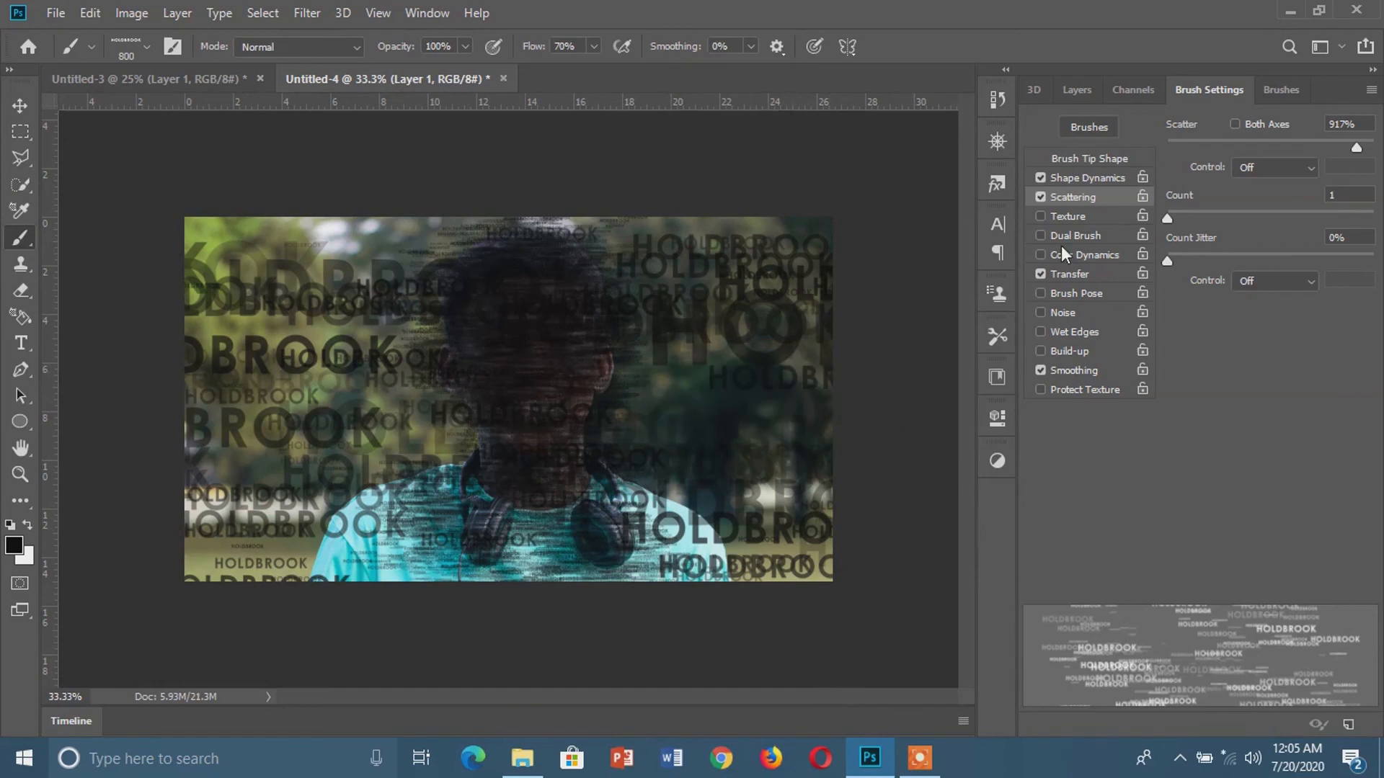
Step: Move the _MG_3177 layer above Layer 1 and clip it to the painted words with a clipping mask
left_click(1074, 90)
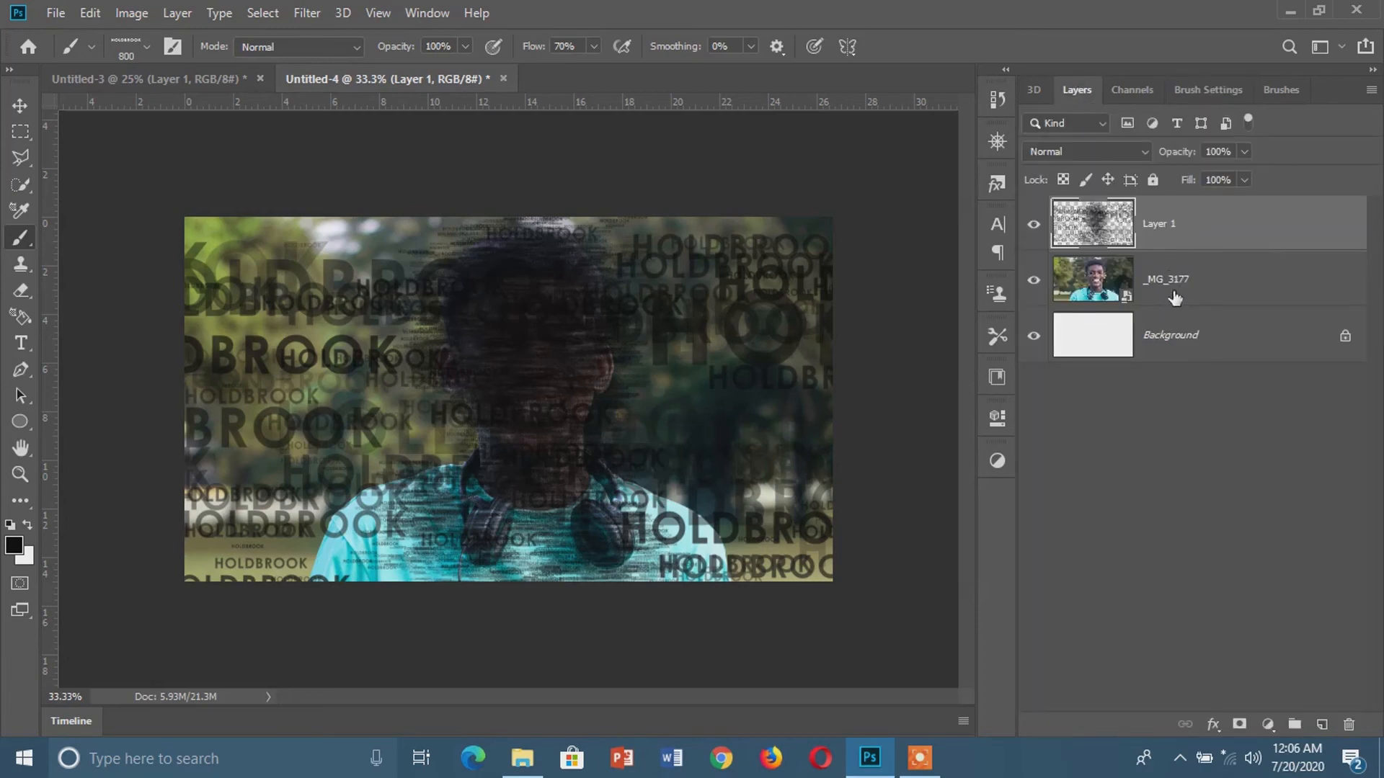
left_click_drag(1175, 296, 1161, 208)
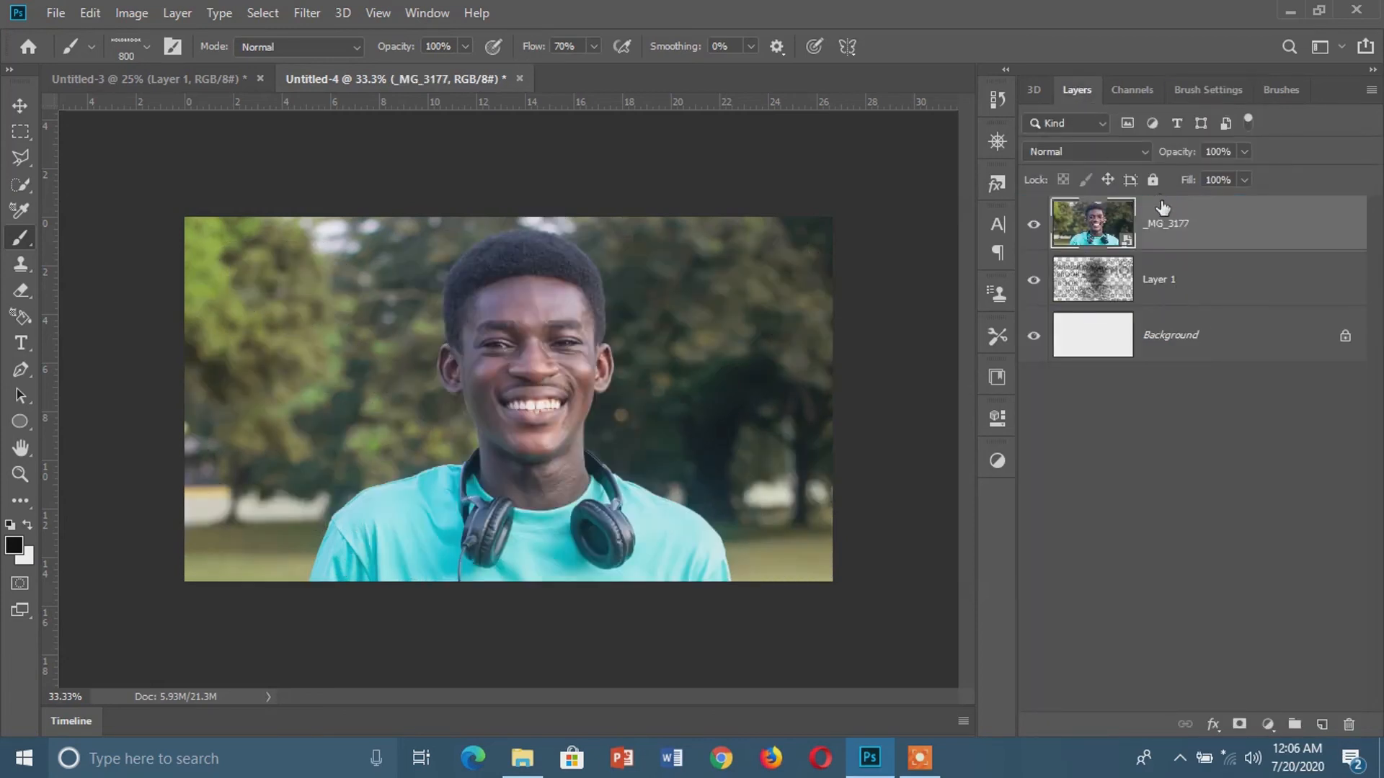
right_click(1177, 228)
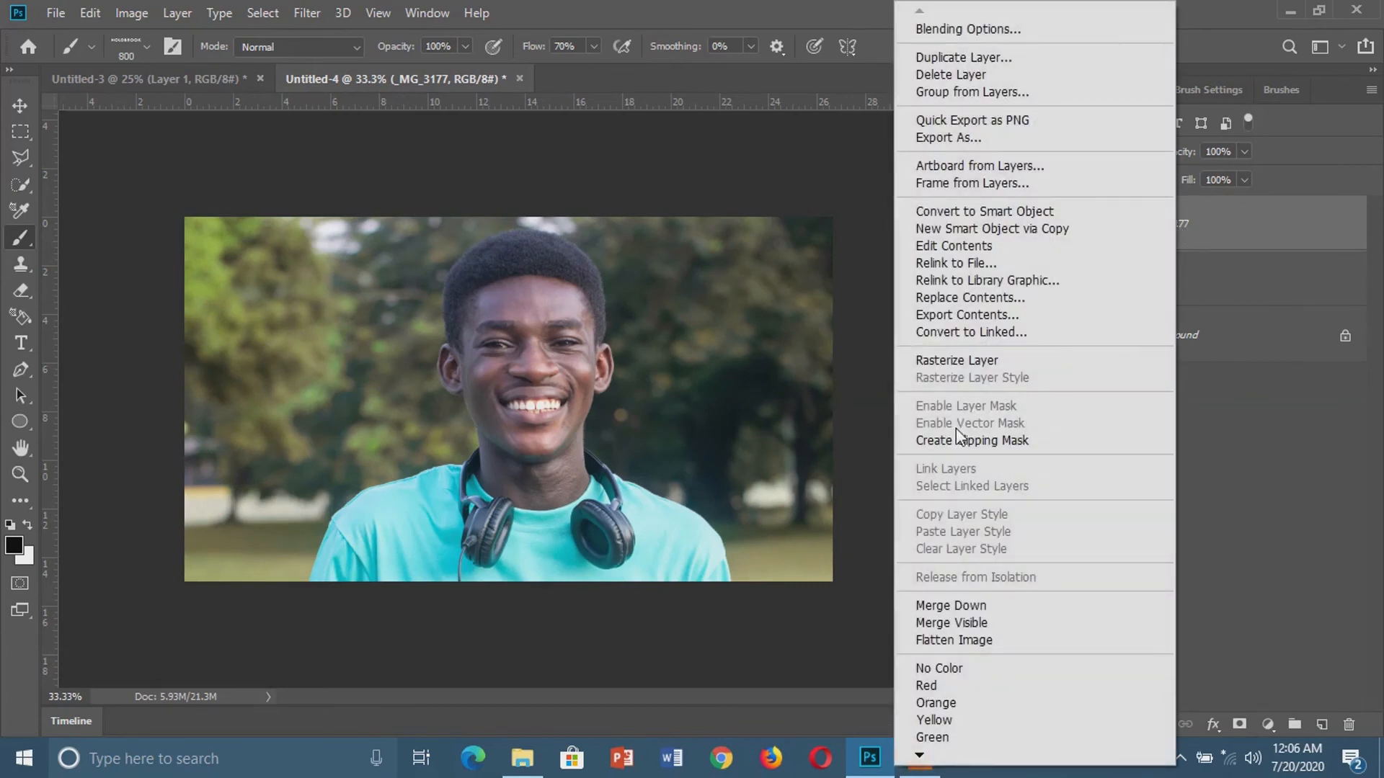
left_click(959, 439)
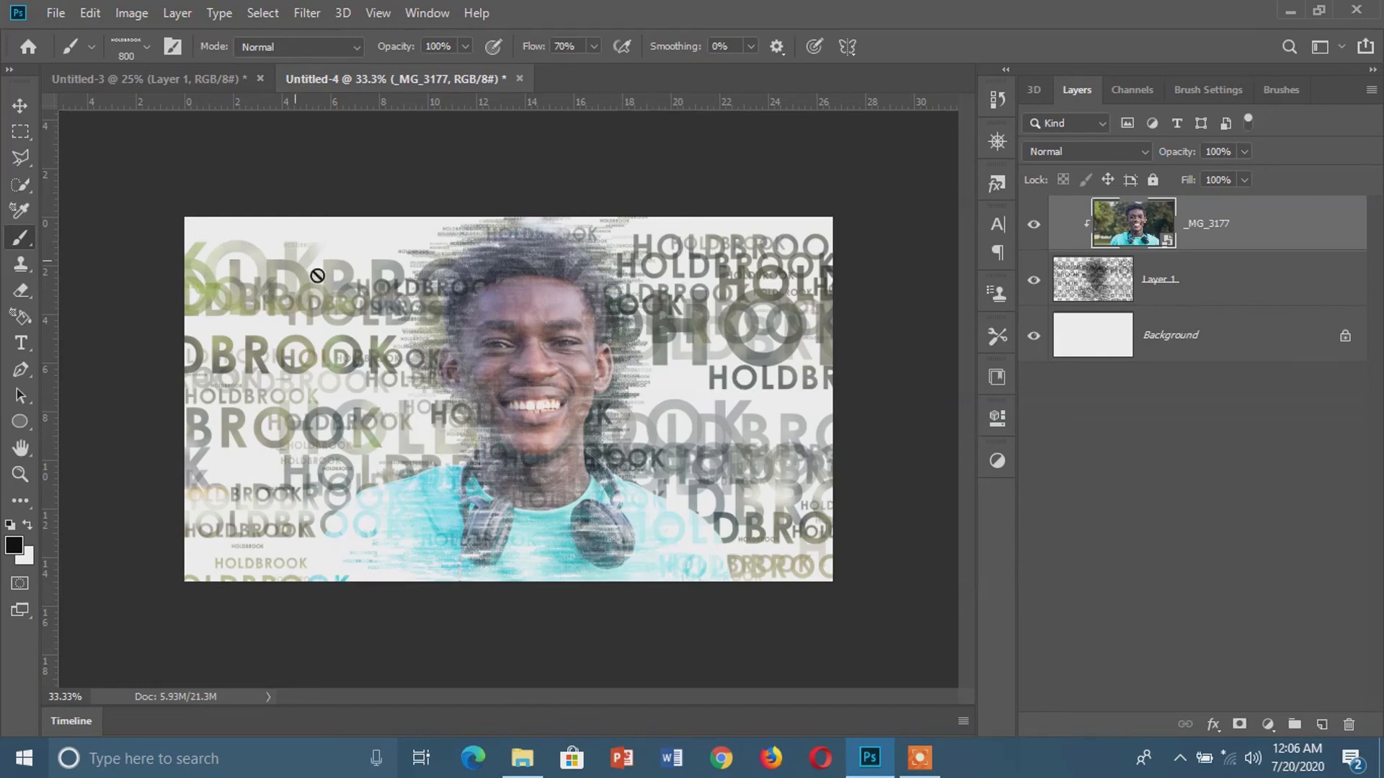
Step: Paint more words on Layer 1 beside both sides of the head with the brush at 800 px and 1200 px
left_click(1194, 286)
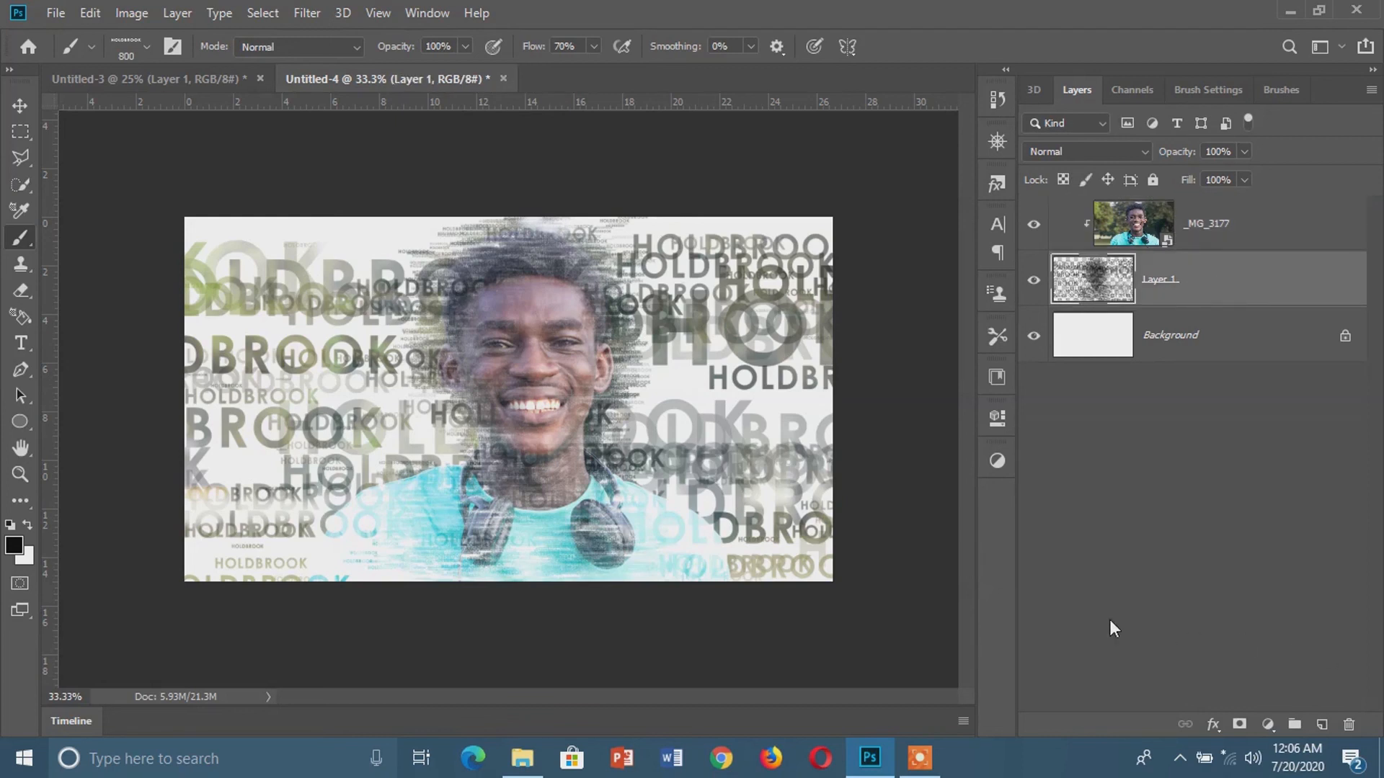
left_click(320, 431)
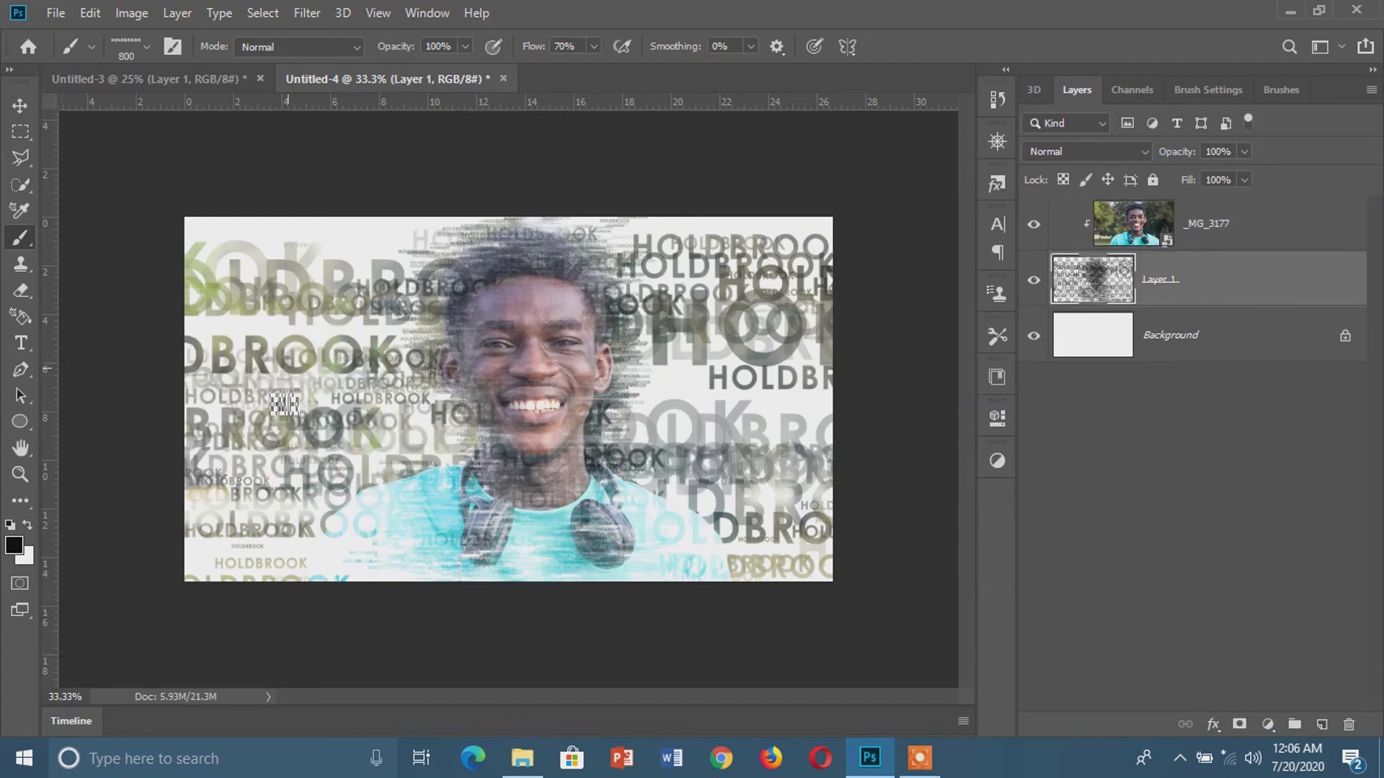
left_click(241, 294)
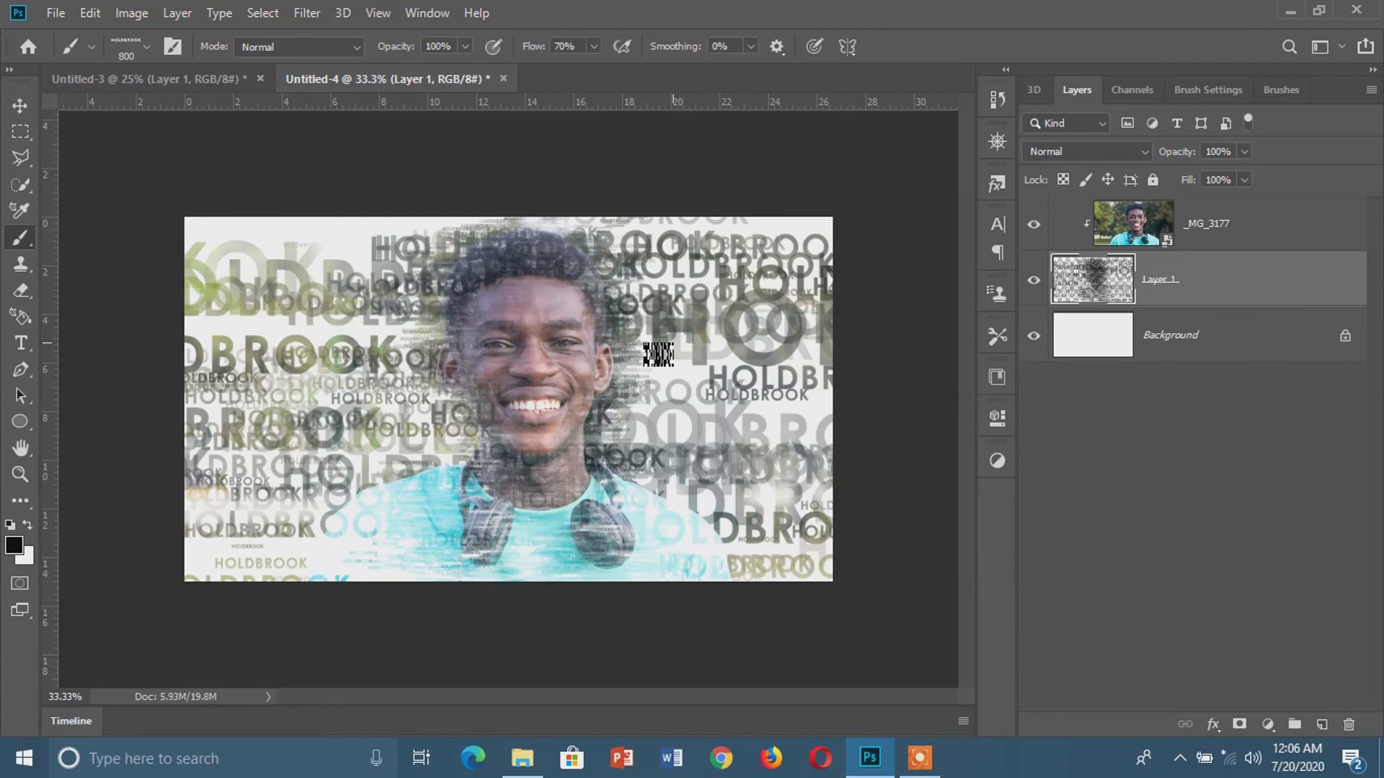
key("bracketright")
key("bracketright")
key("bracketright")
key("bracketright")
left_click(640, 391)
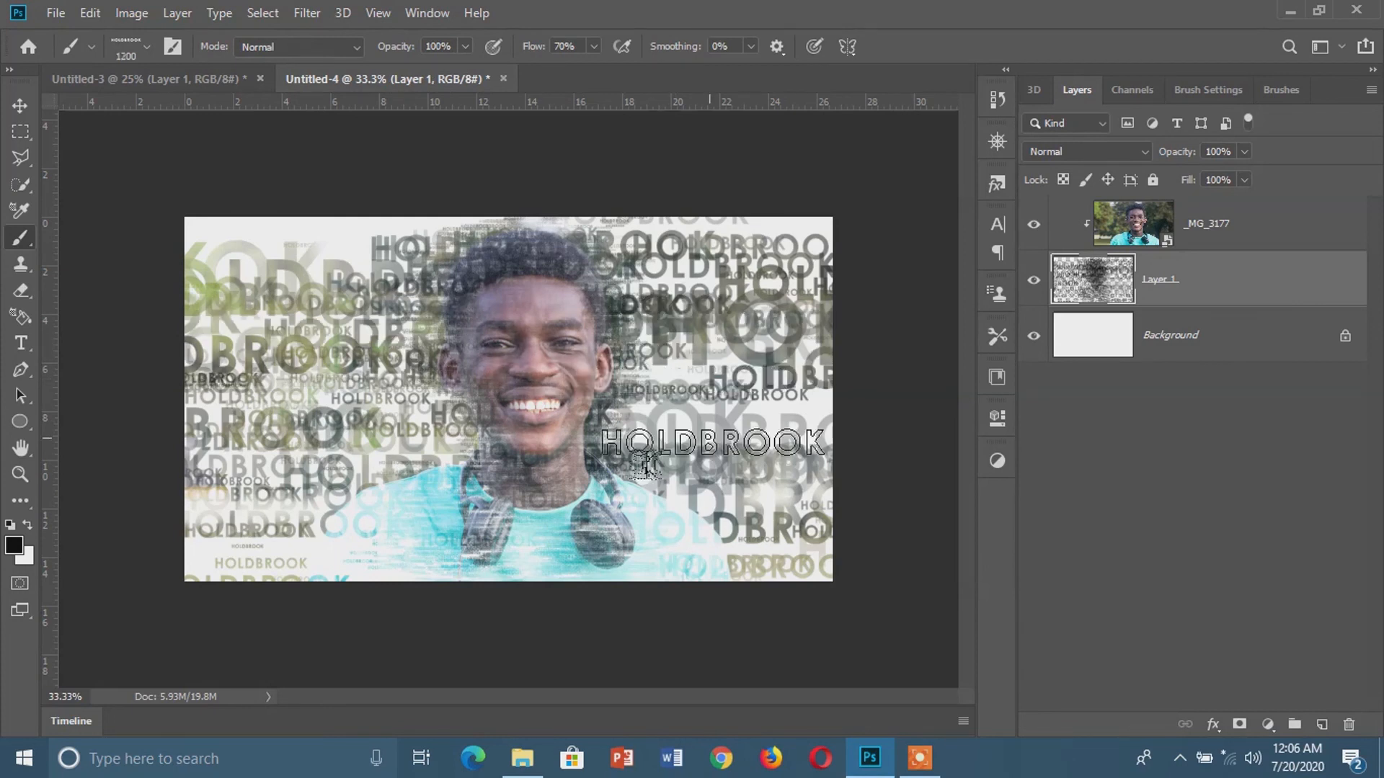
Step: Fill the remaining white gaps on both sides of the background on Layer 1 with 900 px and 1100 px words
key("bracketleft")
key("bracketleft")
key("bracketleft")
left_click(728, 465)
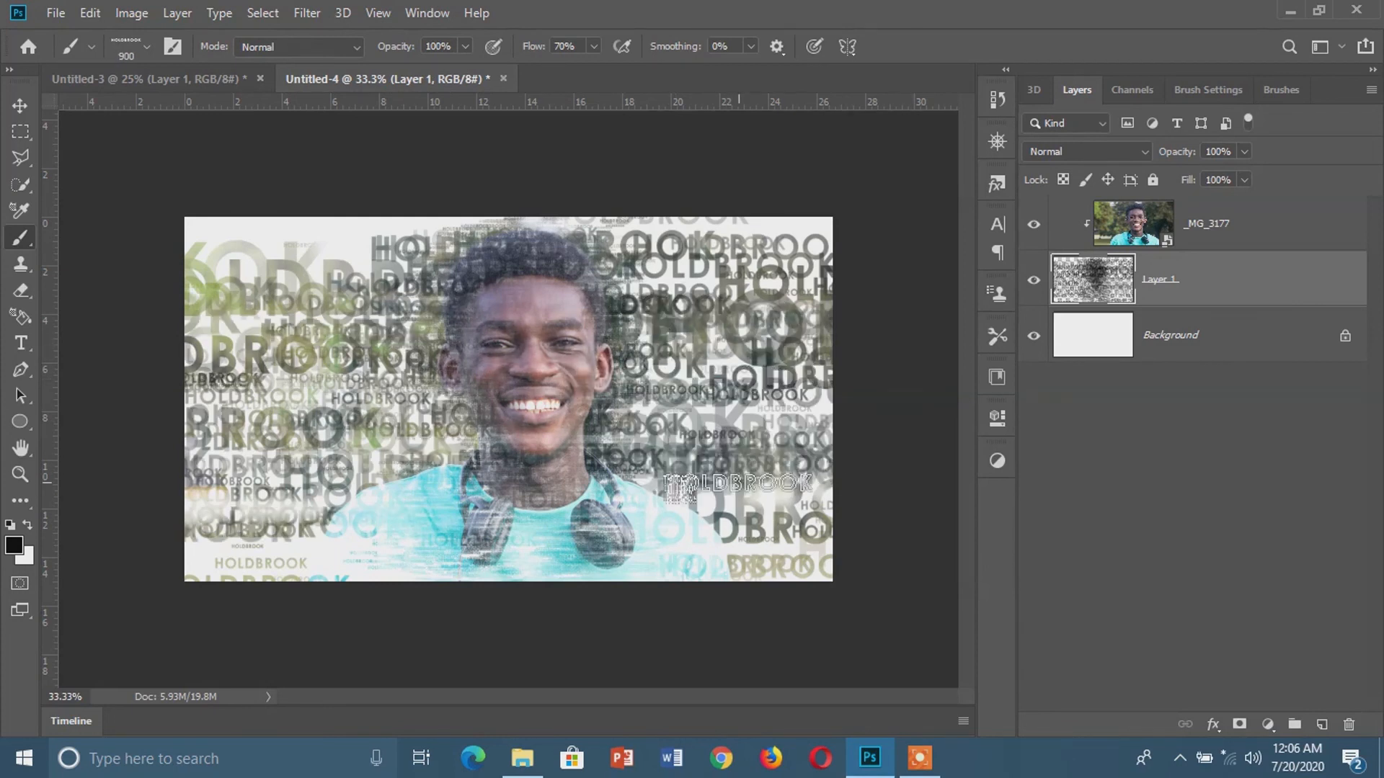
key("bracketright")
key("bracketright")
mouse_move(698, 472)
left_mouse_down()
mouse_move(639, 334)
mouse_move(624, 455)
mouse_move(761, 538)
left_mouse_up()
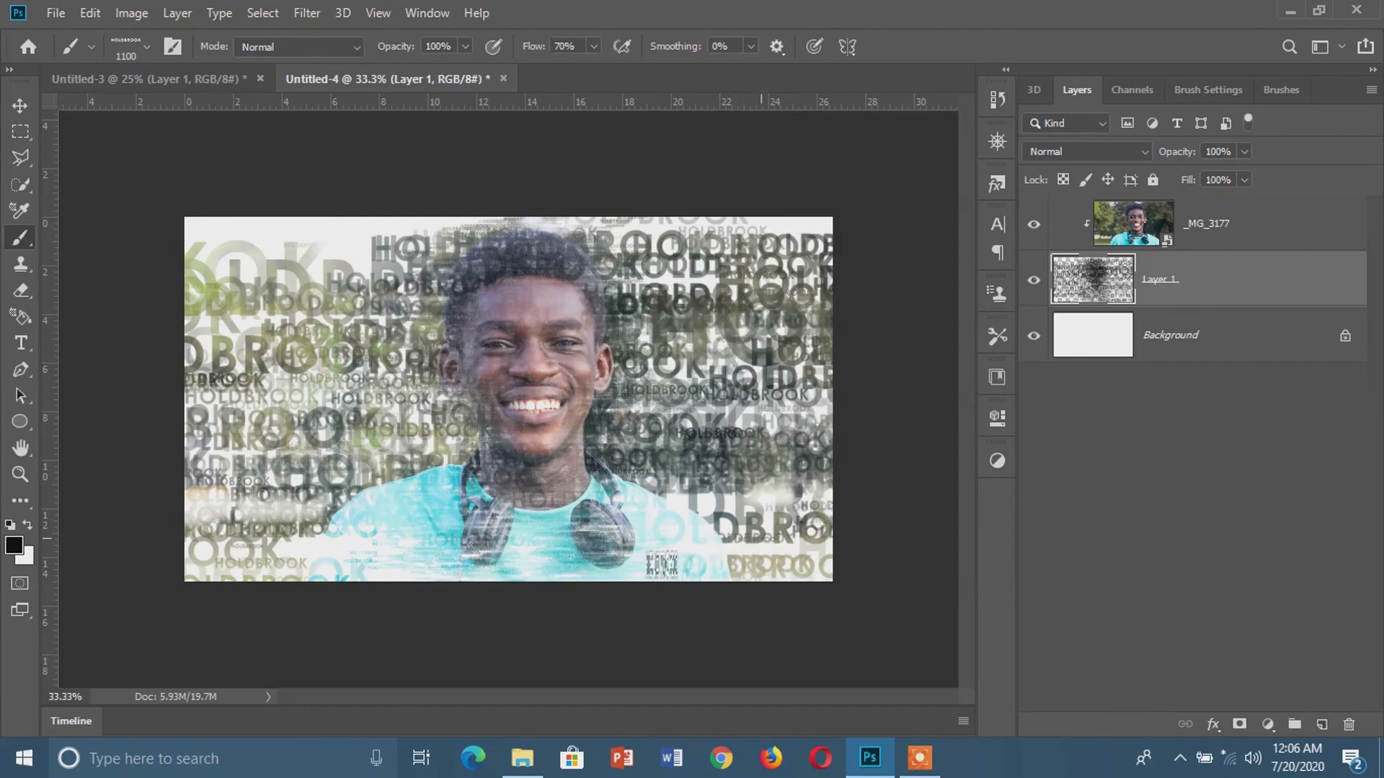
mouse_move(339, 217)
left_mouse_down()
mouse_move(286, 207)
mouse_move(288, 226)
mouse_move(705, 242)
mouse_move(541, 330)
mouse_move(407, 360)
mouse_move(397, 377)
left_mouse_up()
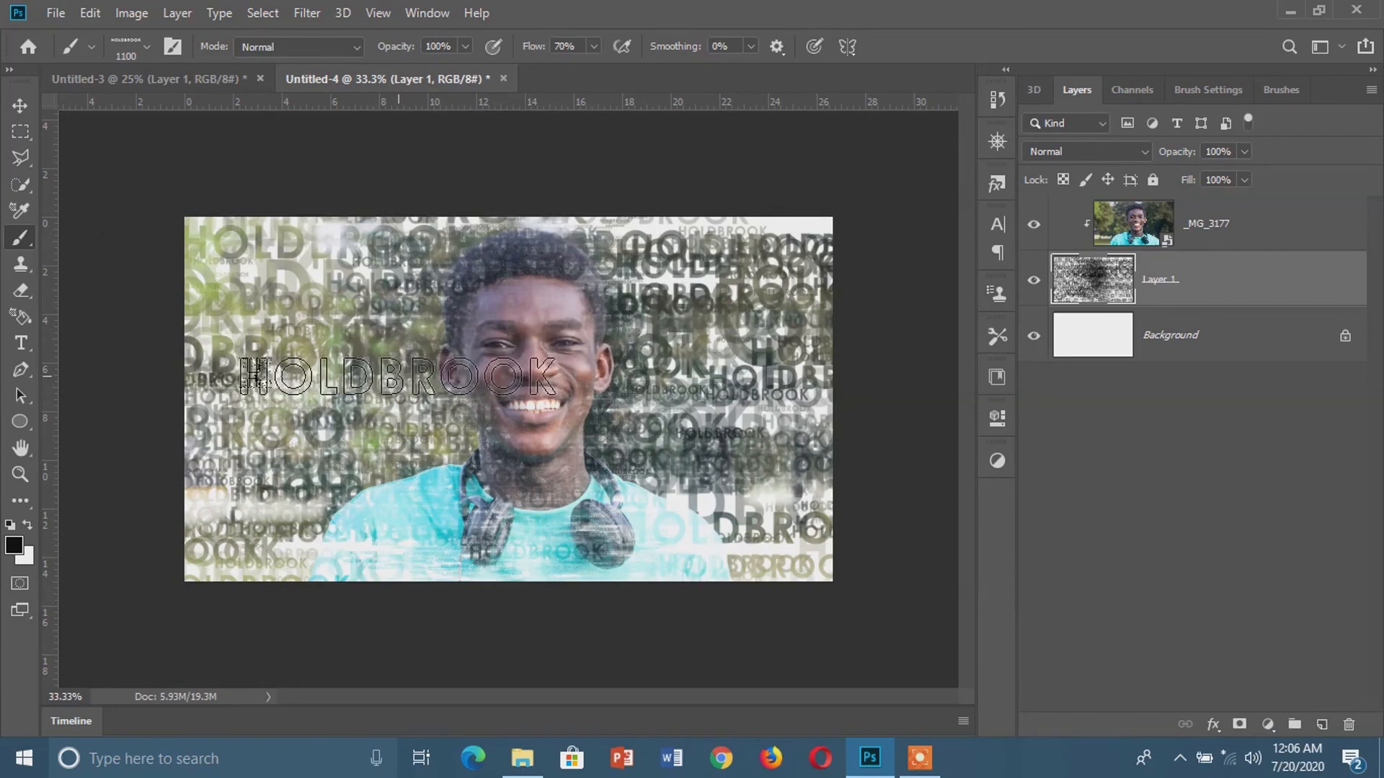
Step: Reduce the text brush to 200 px for finer words over the shirt
key("bracketleft")
key("bracketleft")
key("bracketleft")
key("bracketleft")
key("bracketleft")
key("bracketleft")
key("bracketleft")
key("bracketleft")
key("bracketleft")
key("bracketleft")
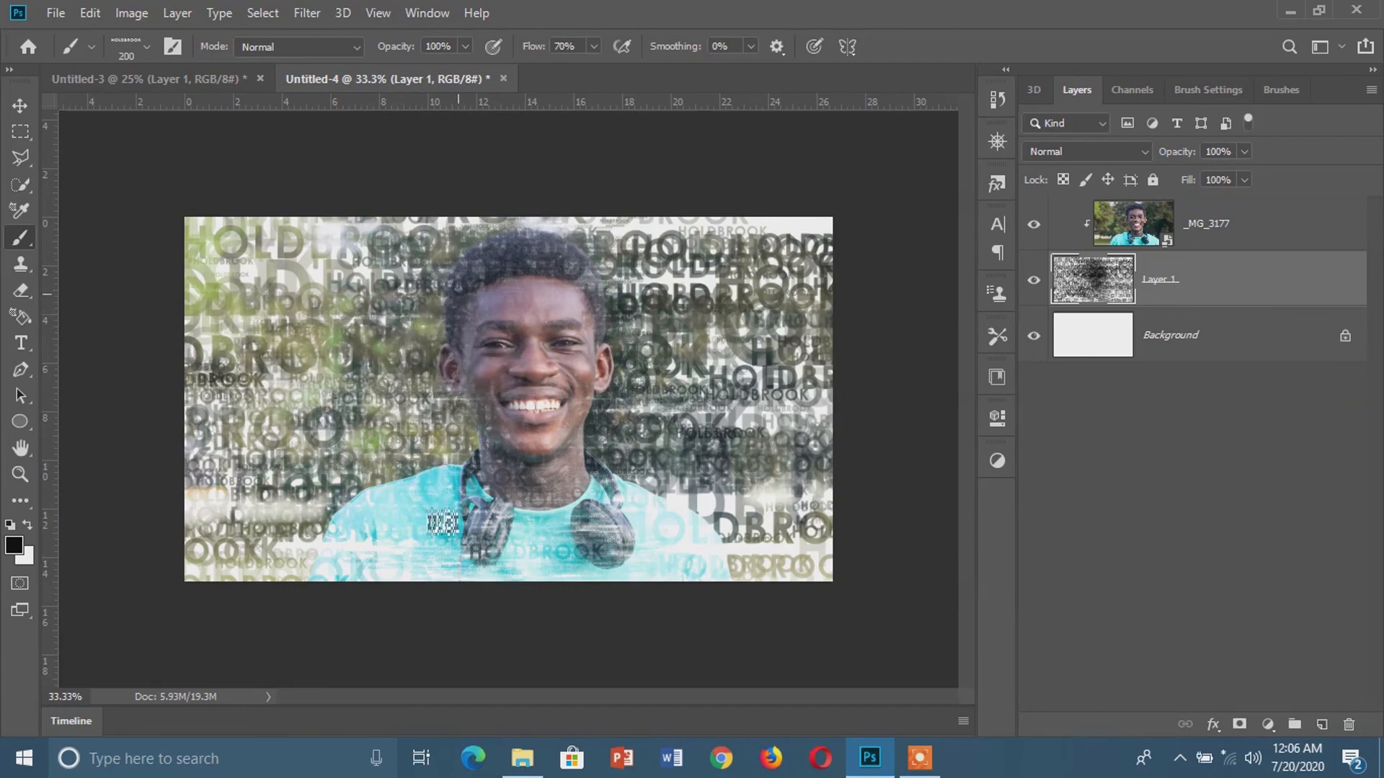